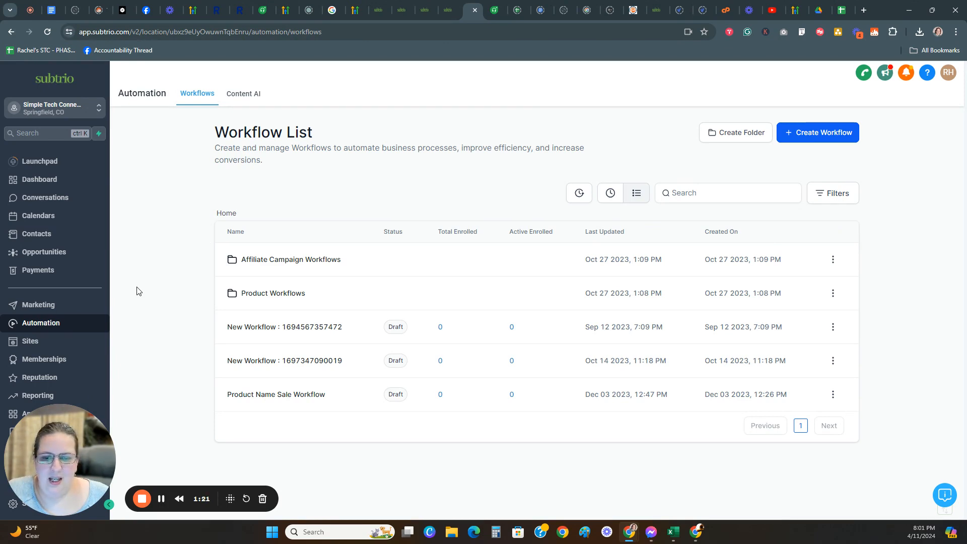
Open the Integrations page in the account settings to check the connected Google accounts, then leave the settings
left_click_drag(94, 496, 171, 489)
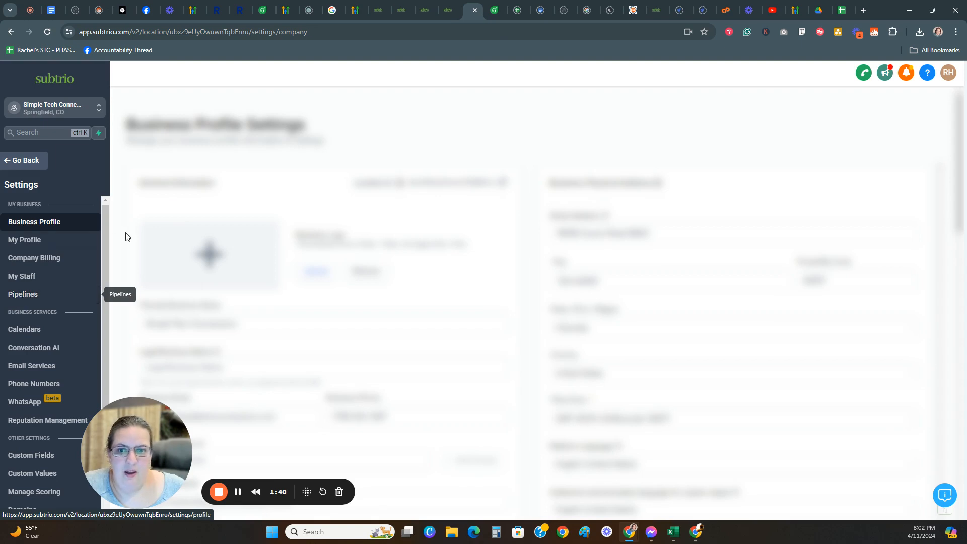
scroll(54, 335, "down", 3)
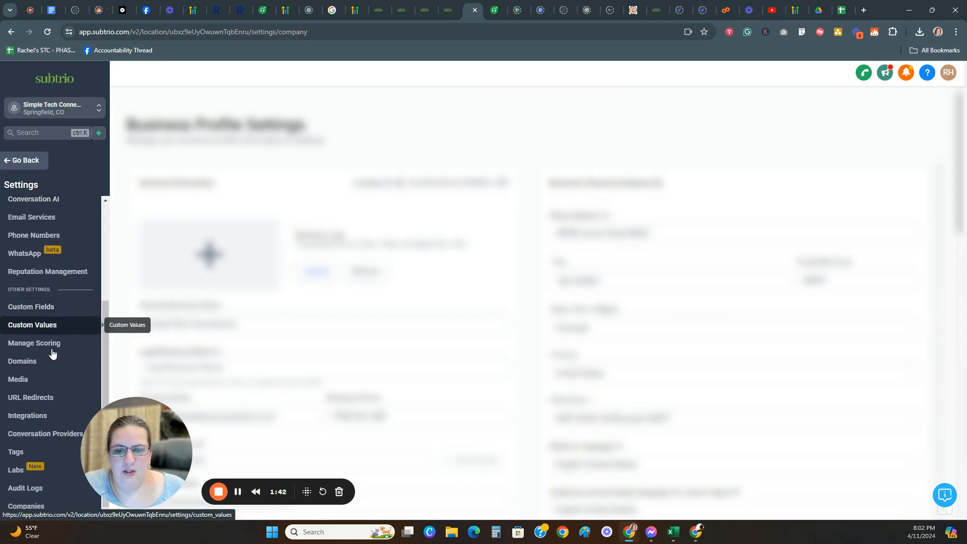
left_click(32, 420)
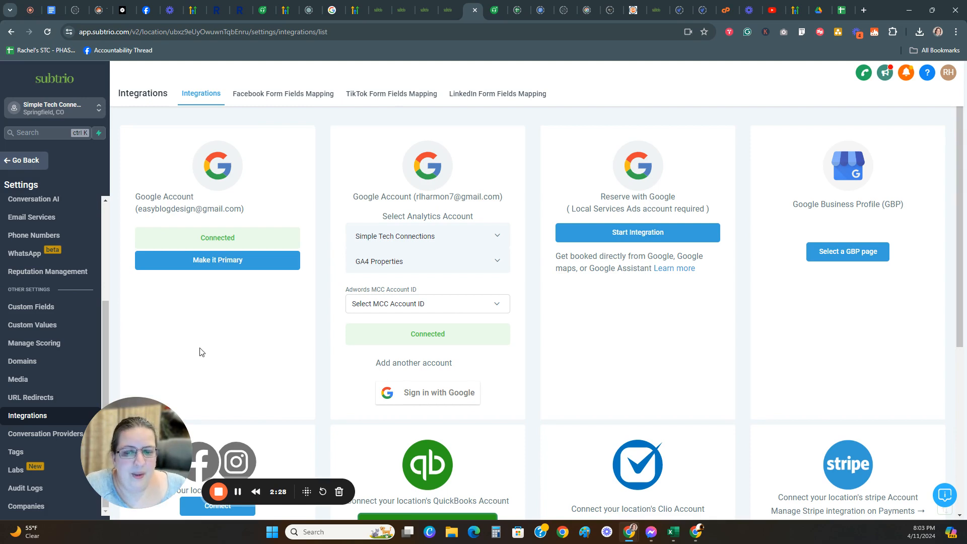
left_click(29, 161)
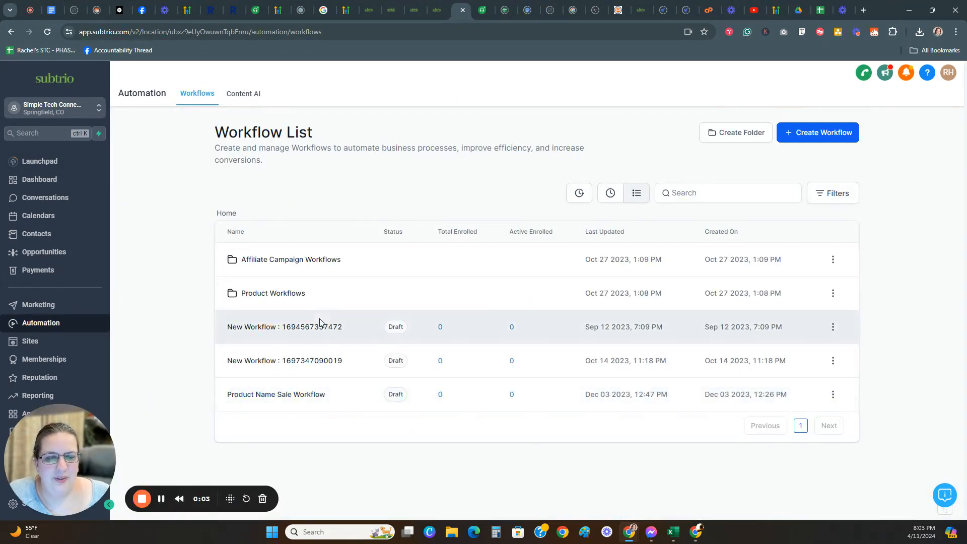
left_click(305, 328)
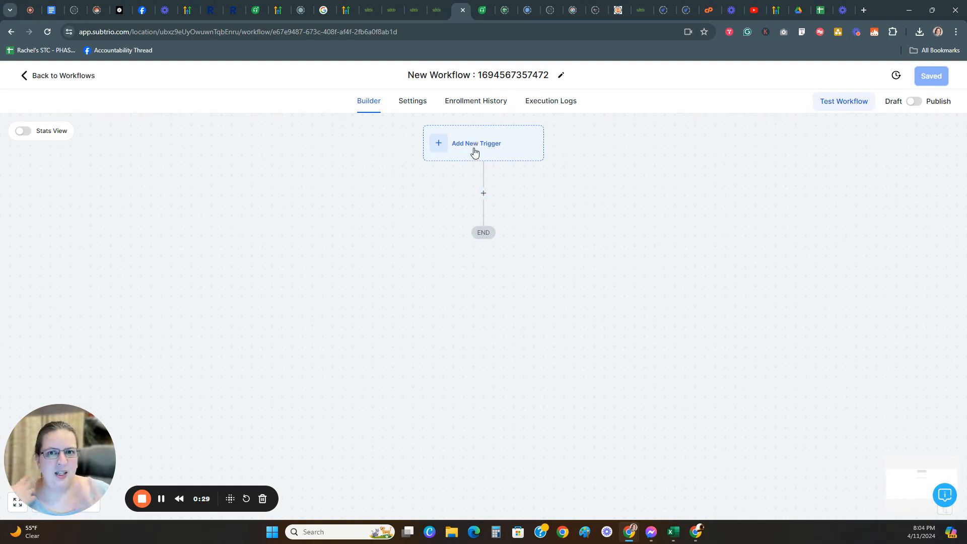
left_click(484, 194)
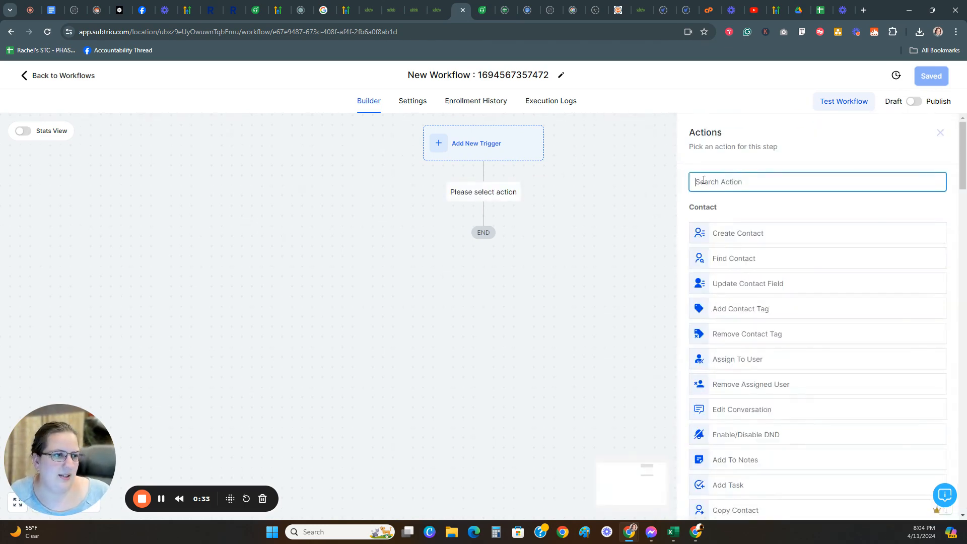
type("google")
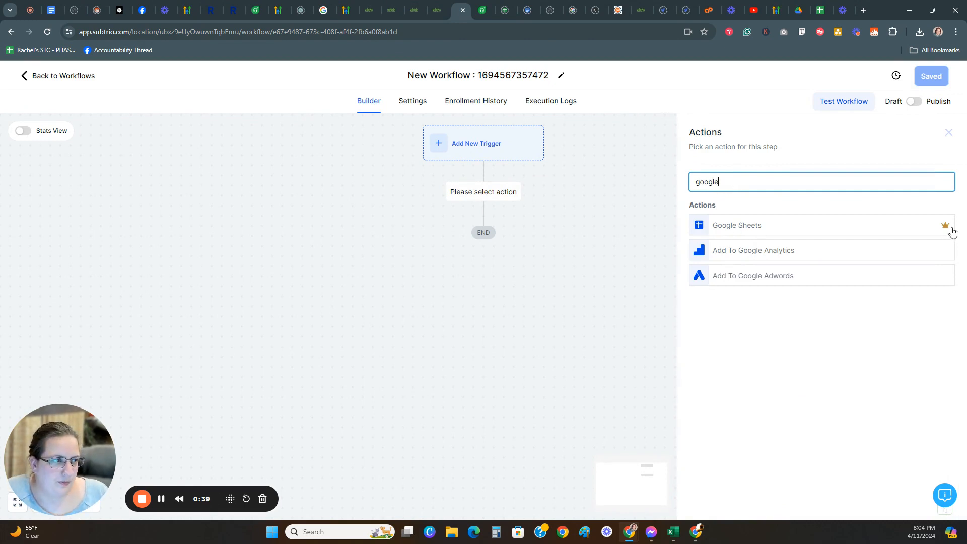
mouse_move(946, 228)
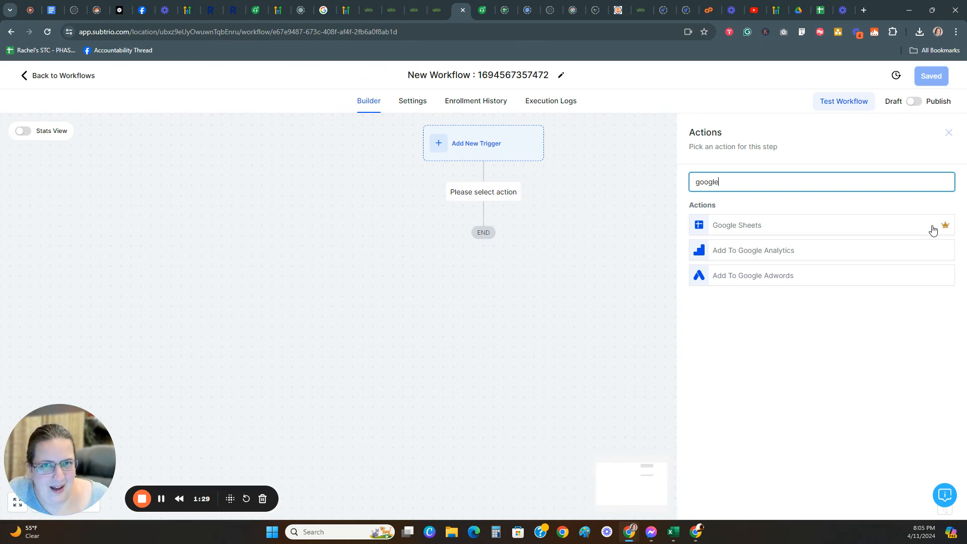
left_click(754, 230)
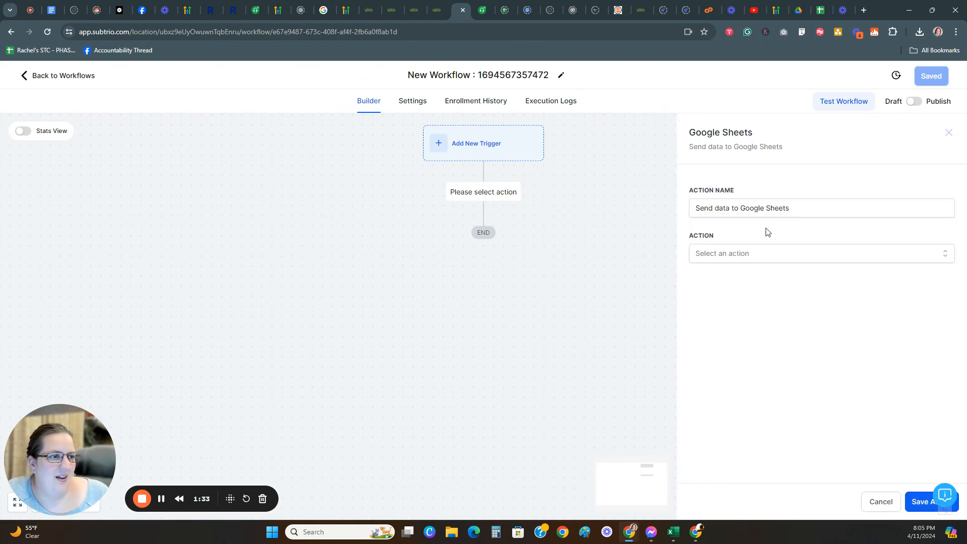
Set the Google Sheets action to Create Spreadsheet Row
left_click(755, 258)
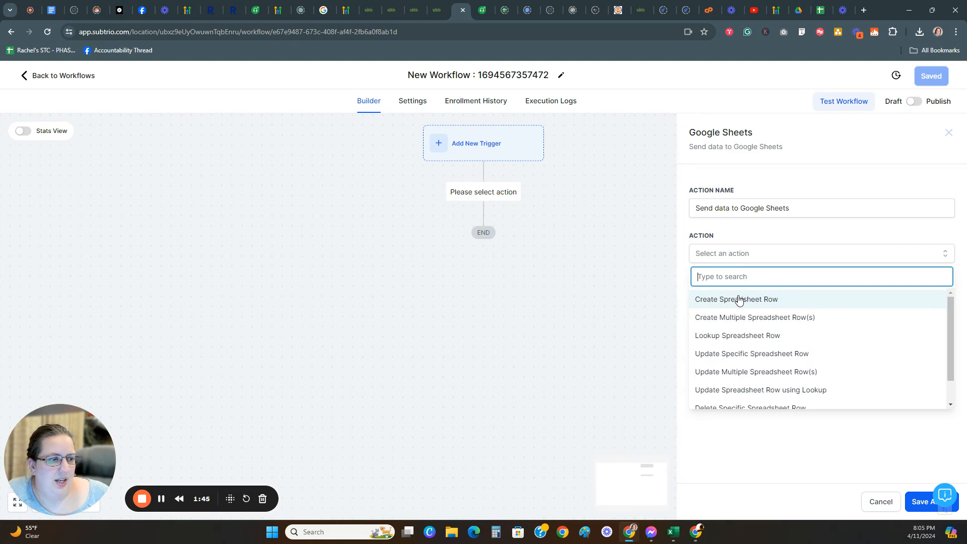
scroll(811, 318, "down", 1)
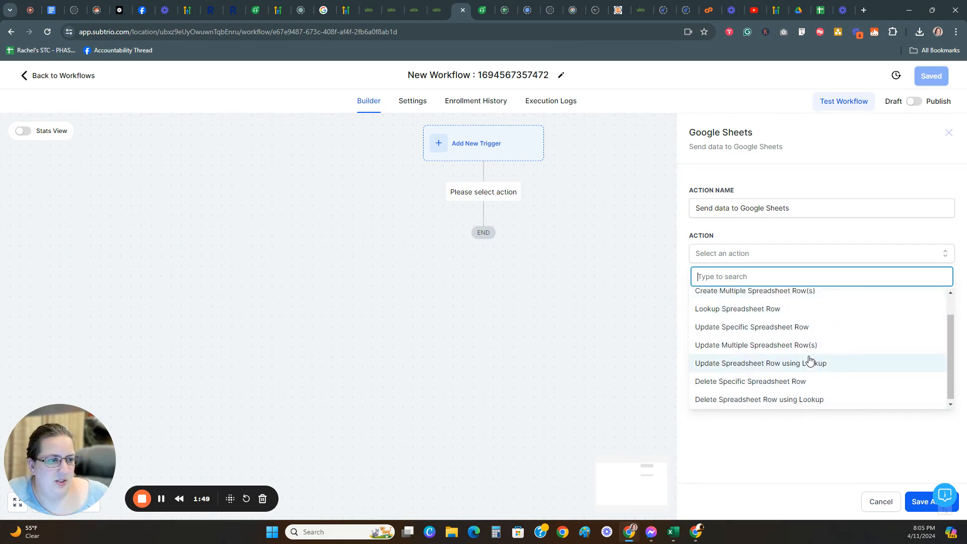
scroll(784, 332, "up", 1)
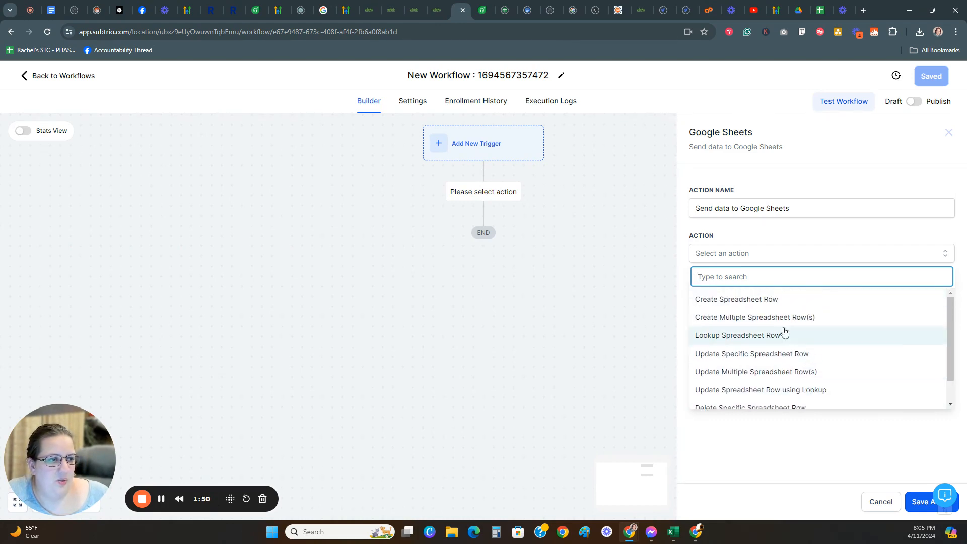
left_click(754, 301)
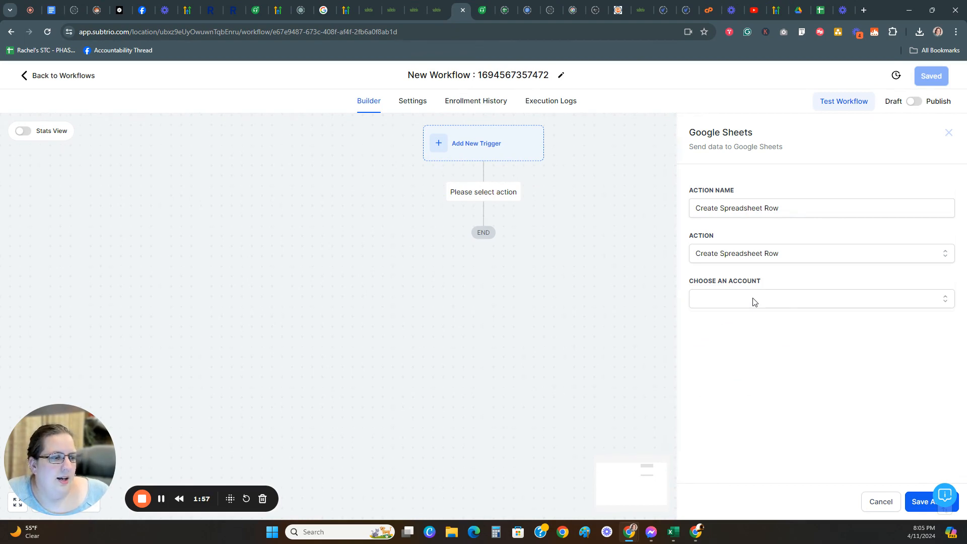
Choose the second listed Google account for the action and set its drive to My Drive
left_click(754, 299)
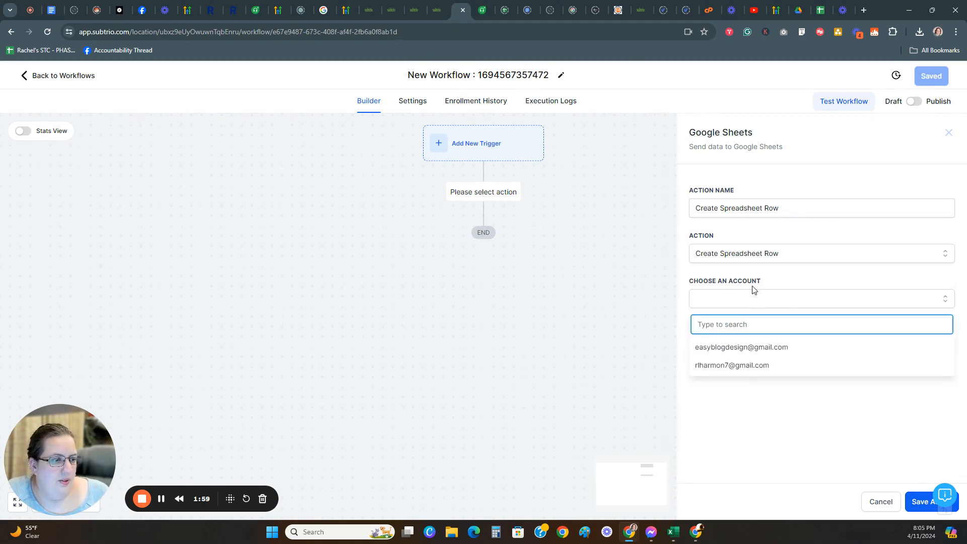
left_click(741, 366)
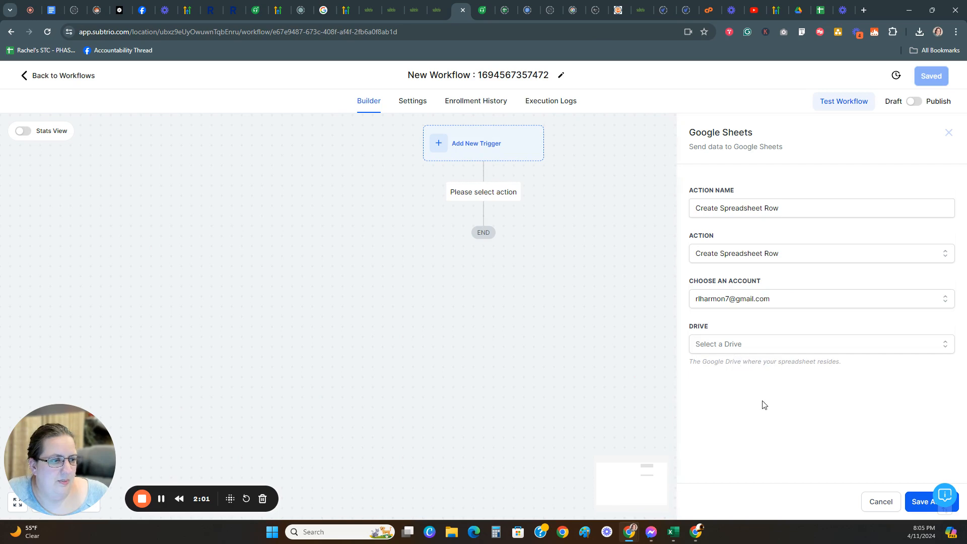
left_click(750, 345)
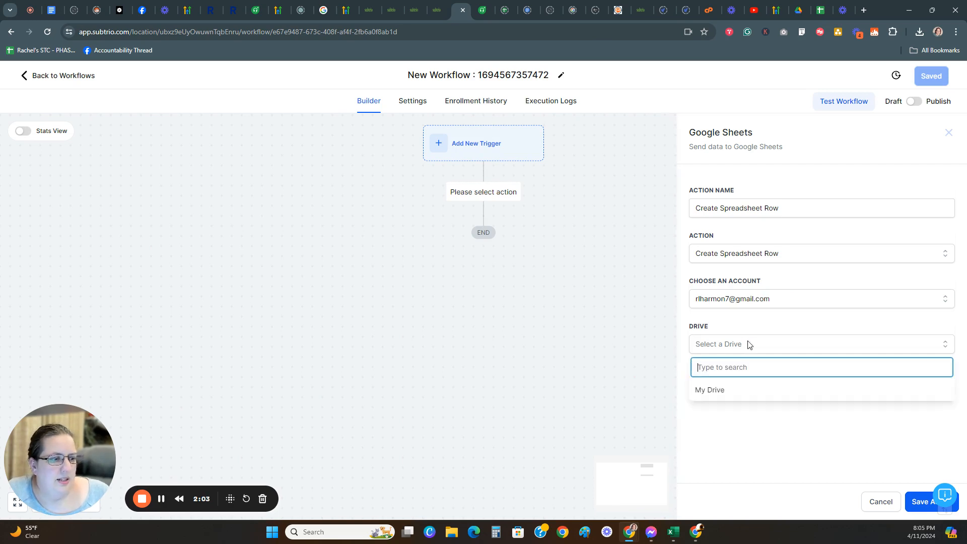
left_click(725, 393)
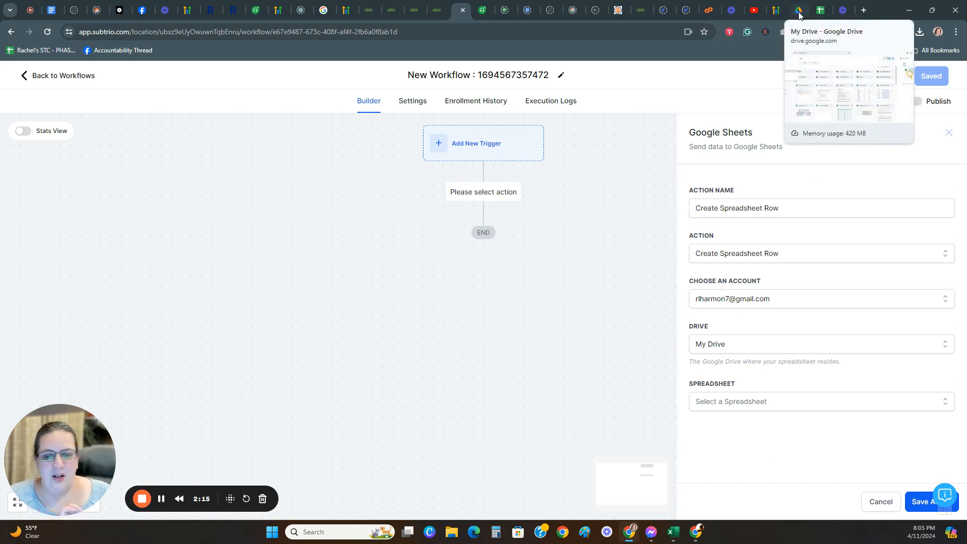
Switch to the blank Google Sheets spreadsheet and enter the headers First Name, Last Name and Email in cells A1 to C1
left_click(818, 11)
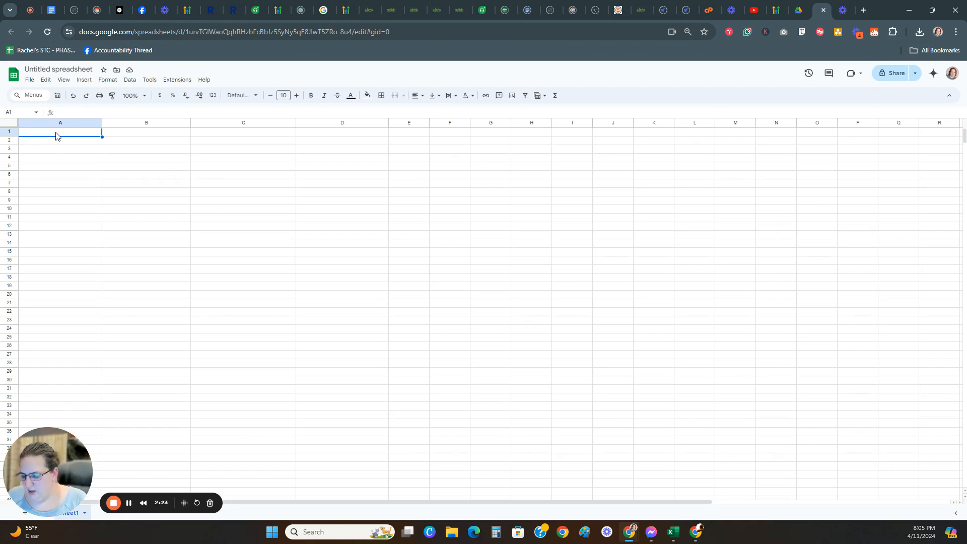
type("First Name")
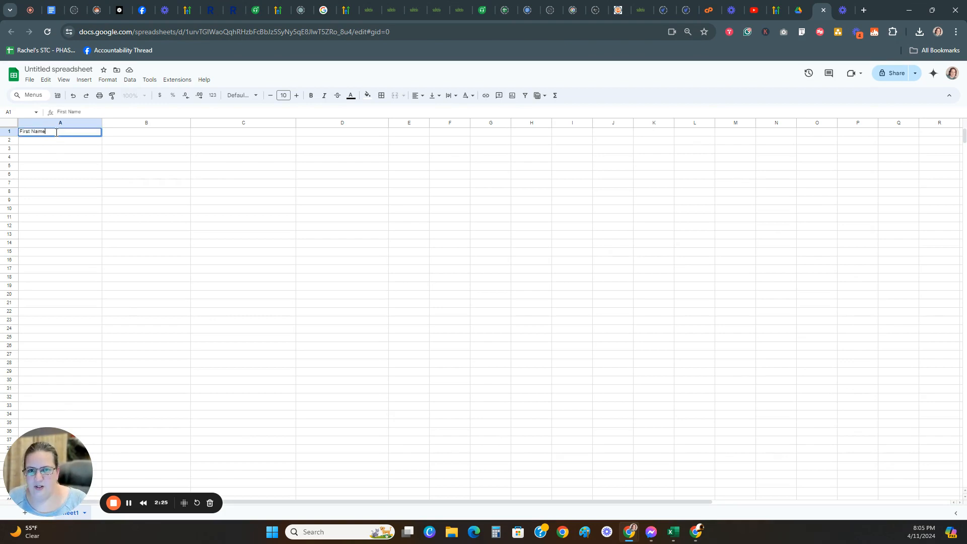
key("Tab")
type("Last Name")
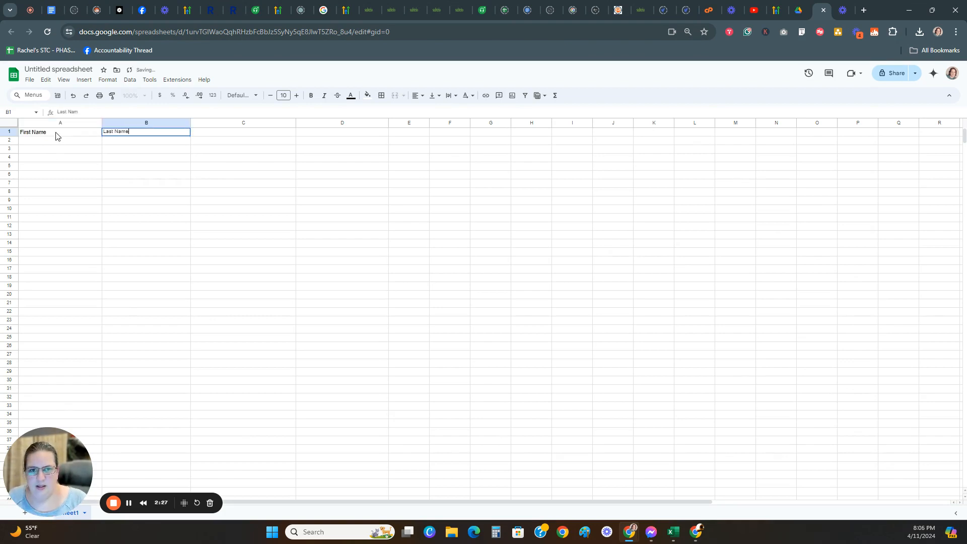
key("Tab")
type("Emai")
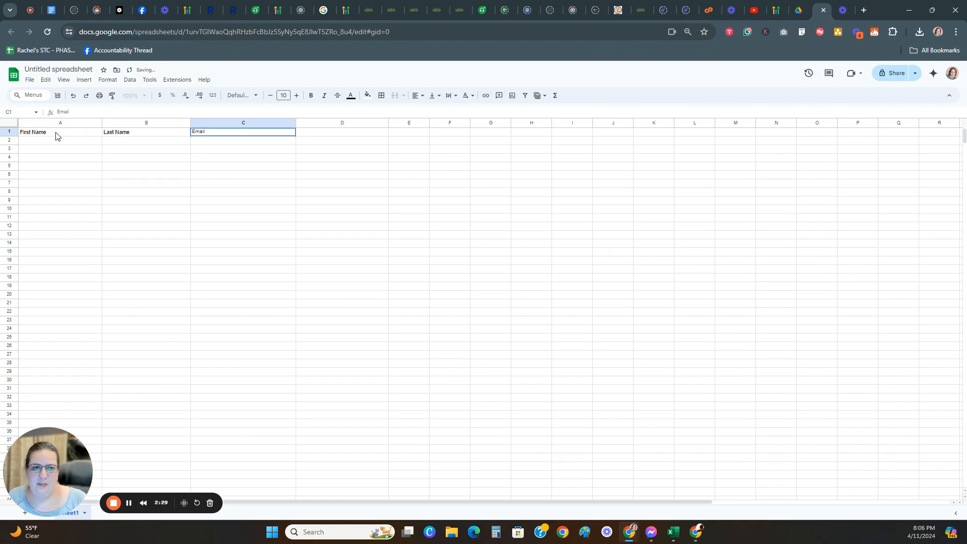
key("Return")
Increase the font size of the whole header row 1 to 13
left_click(11, 132)
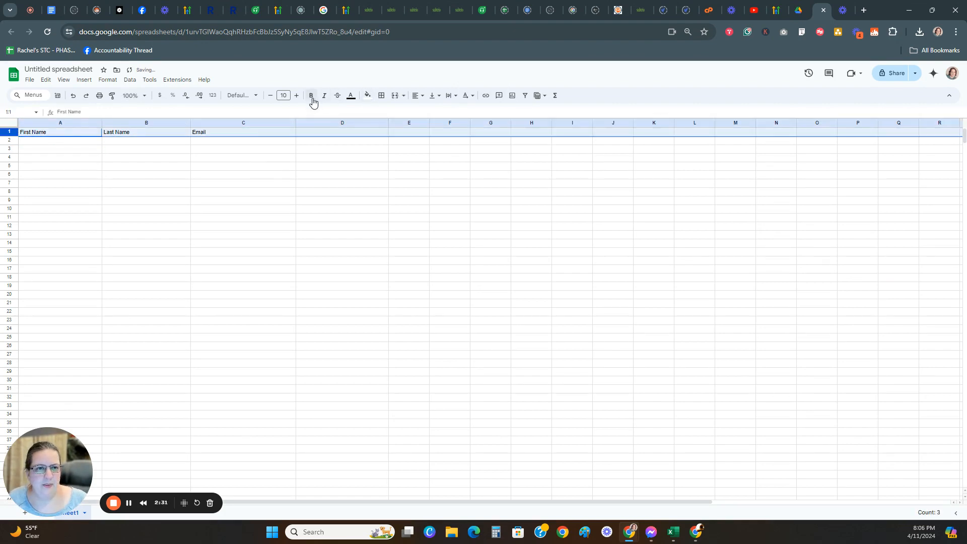
left_click(296, 96)
left_click(296, 96)
left_click(296, 96)
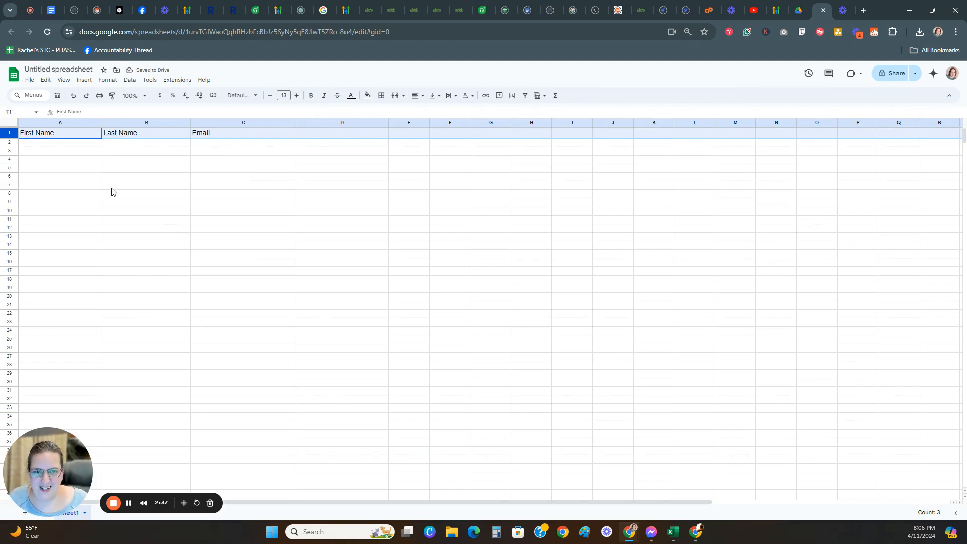
Increase the font size of the empty cells A2:C19 below the headers to 12
left_click(55, 160)
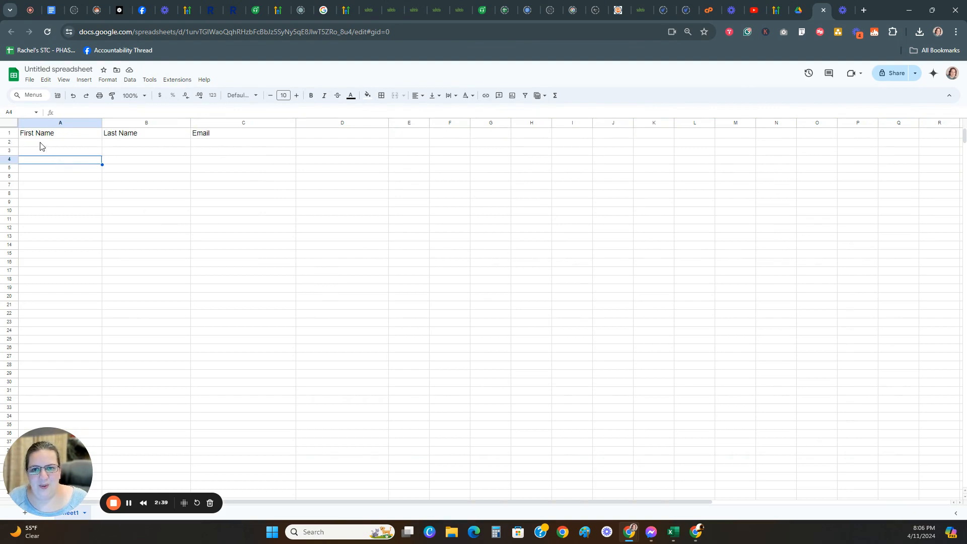
left_click_drag(39, 145, 227, 293)
left_click(296, 97)
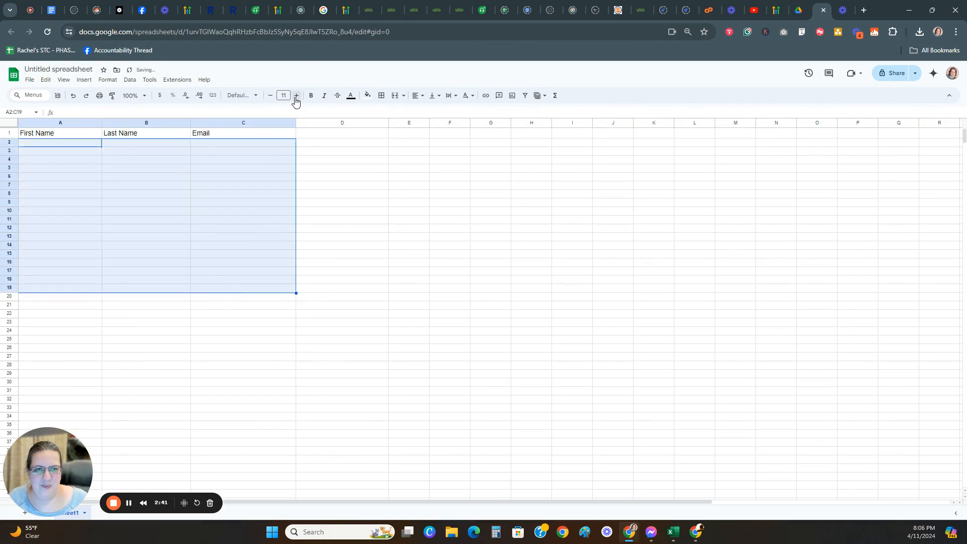
left_click(72, 146)
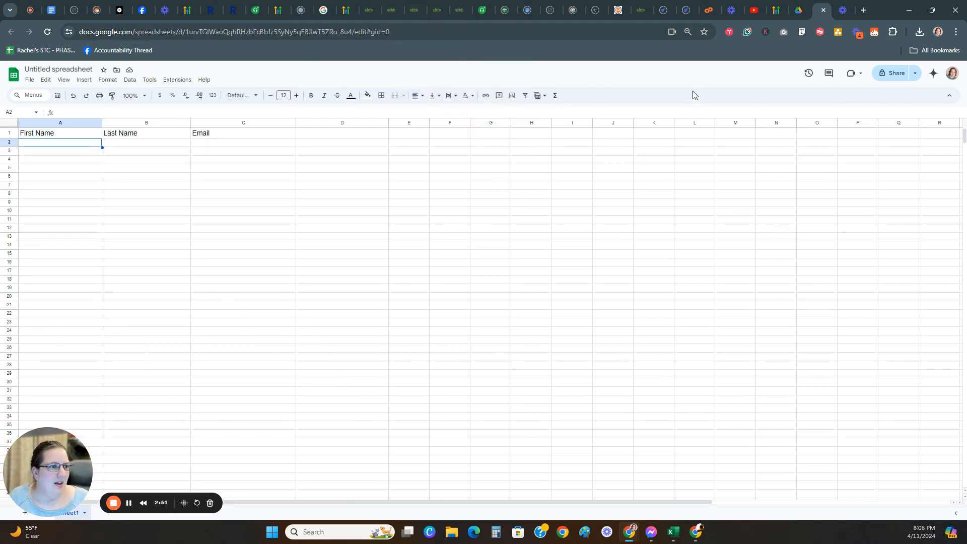
Rename the spreadsheet as Subtrio Test Spreadsheet
left_click(84, 69)
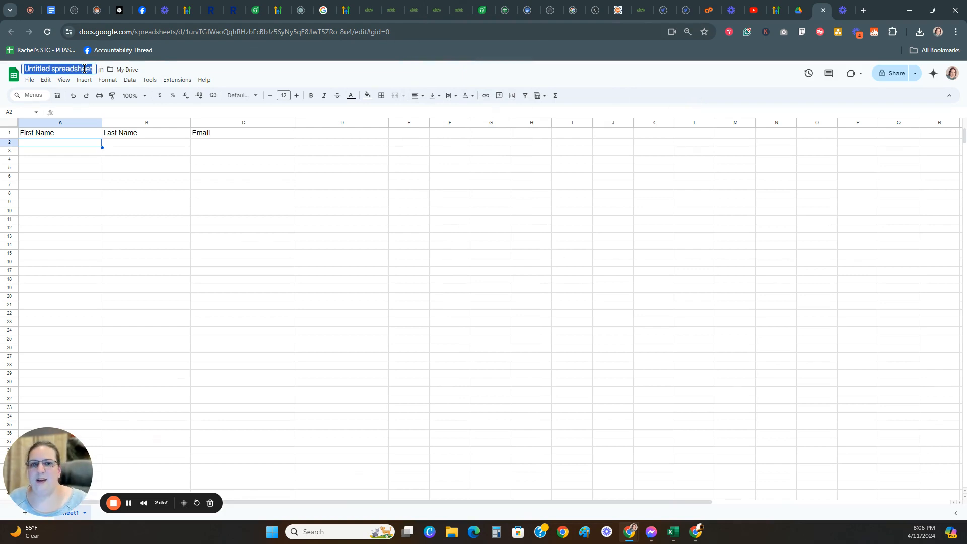
type("Subtrio")
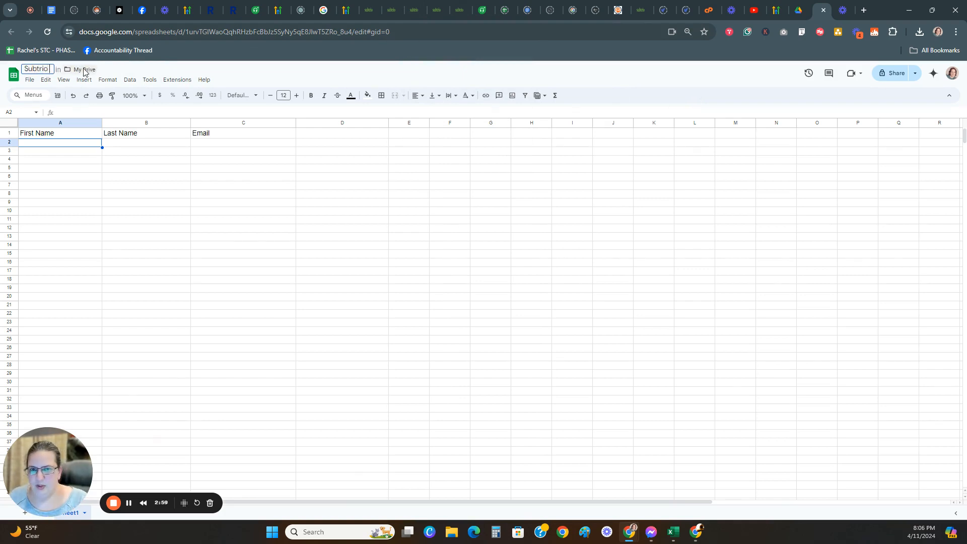
type(" Test Spreadshee")
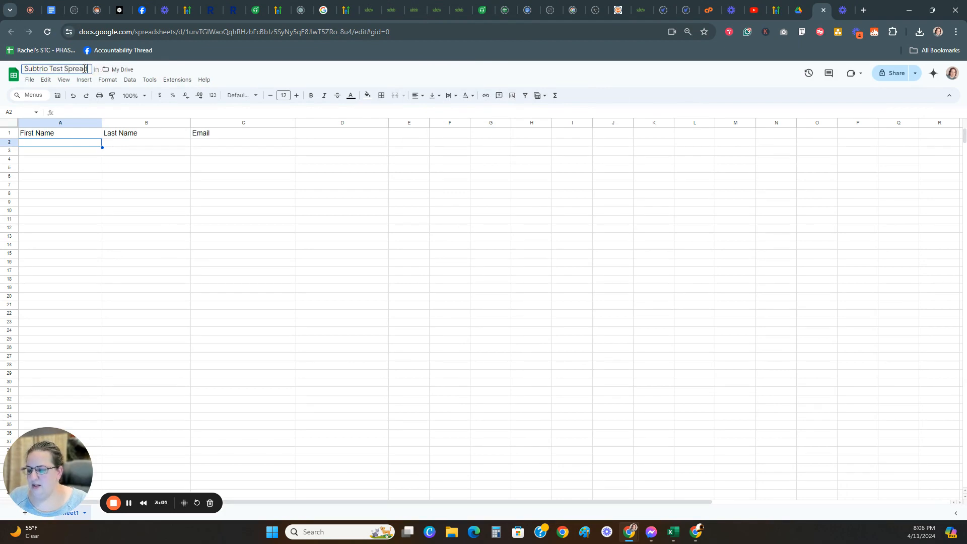
type("t")
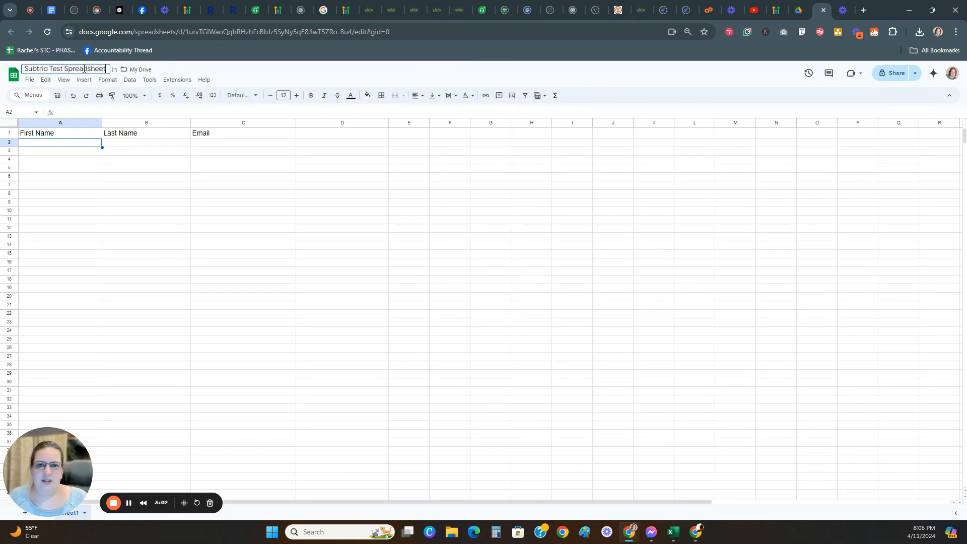
left_click(275, 70)
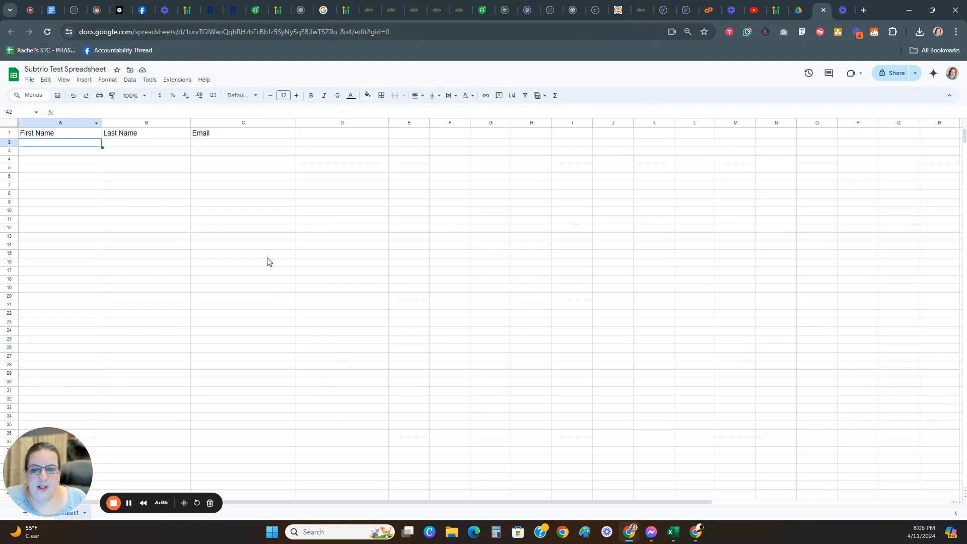
Switch to the Subtrio workflow and choose Subtrio Test Spreadsheet as the spreadsheet for the Google Sheets action
left_click(458, 11)
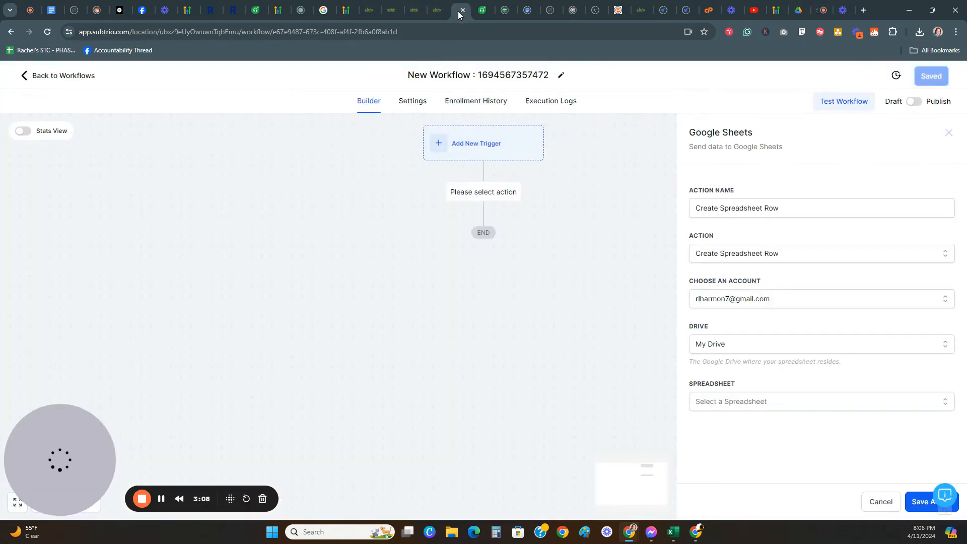
left_click(775, 403)
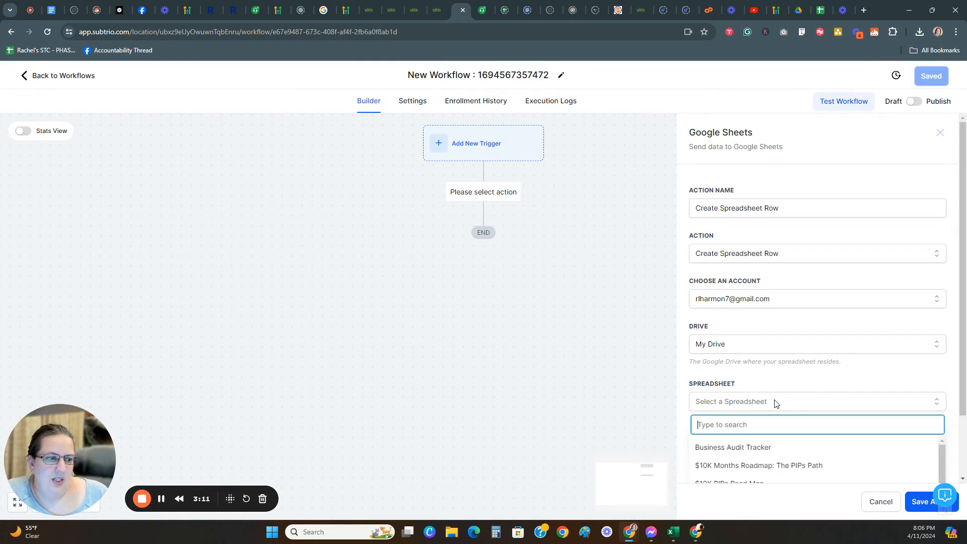
type("subtrio")
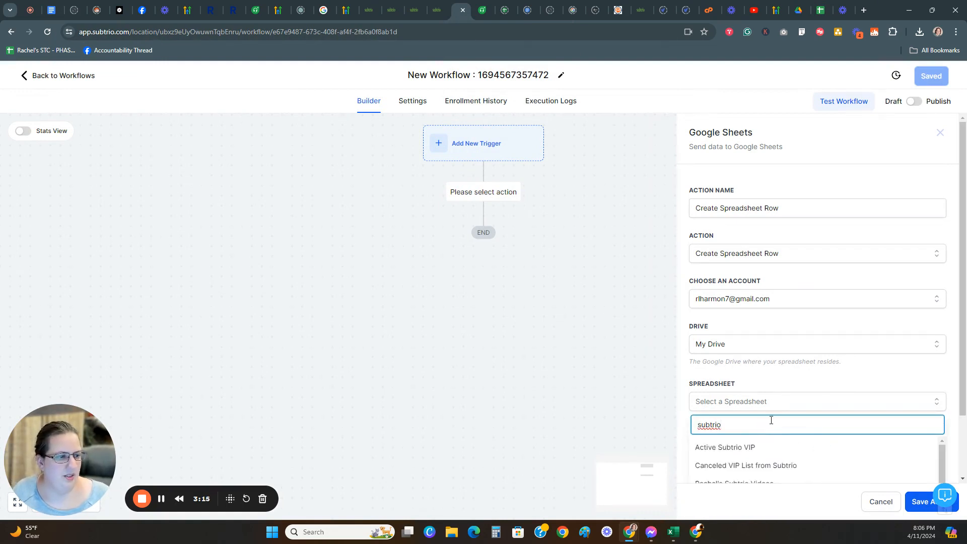
scroll(786, 392, "down", 2)
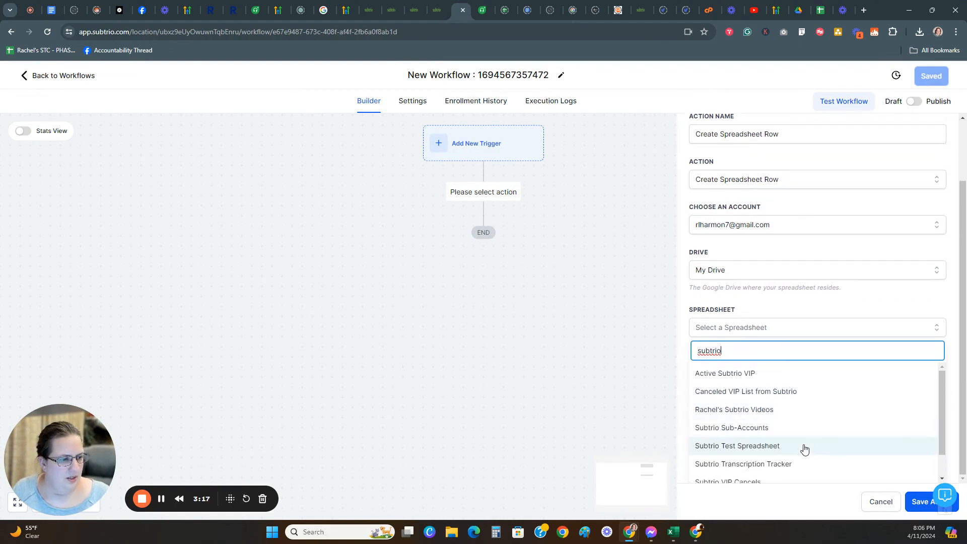
left_click(761, 447)
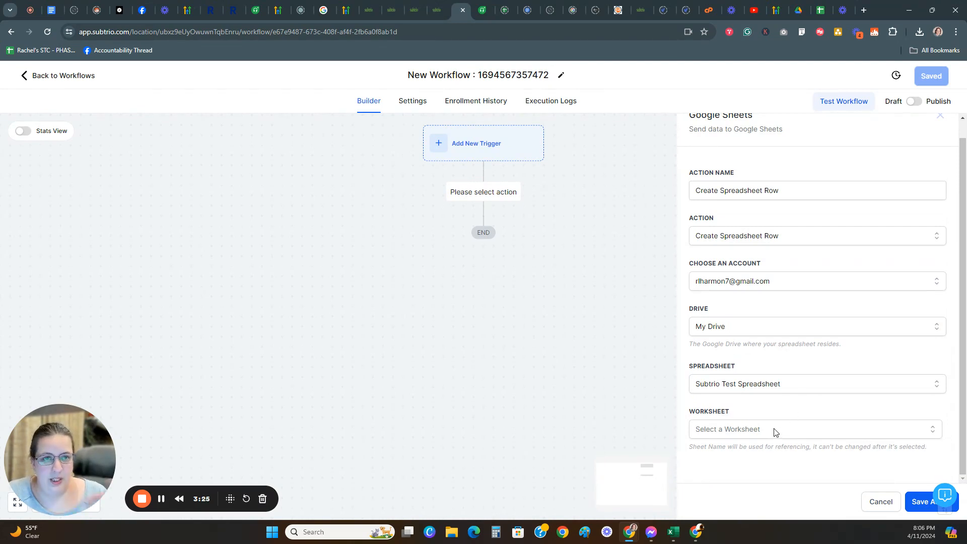
Check the sheet name in Google Sheets and set the Subtrio action's worksheet to Sheet1
left_click(817, 10)
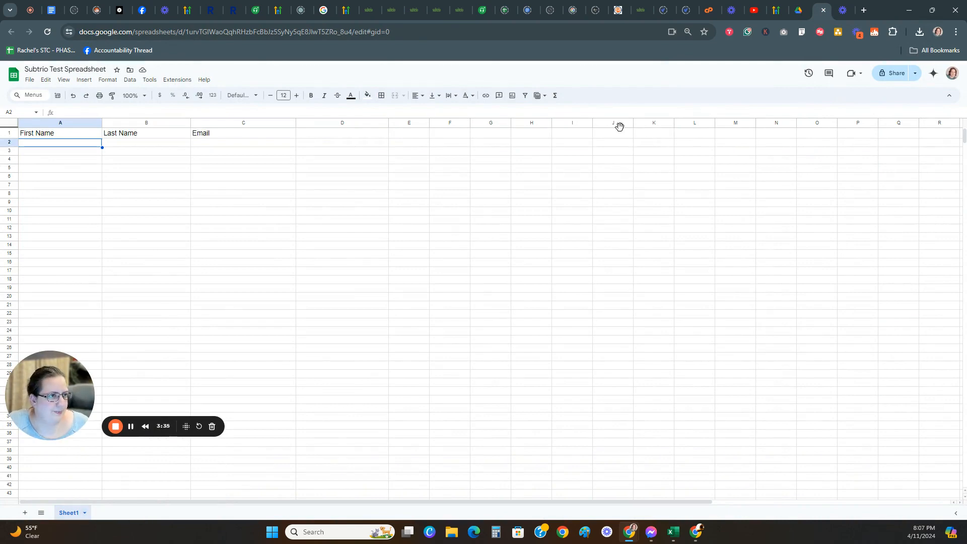
left_click(455, 9)
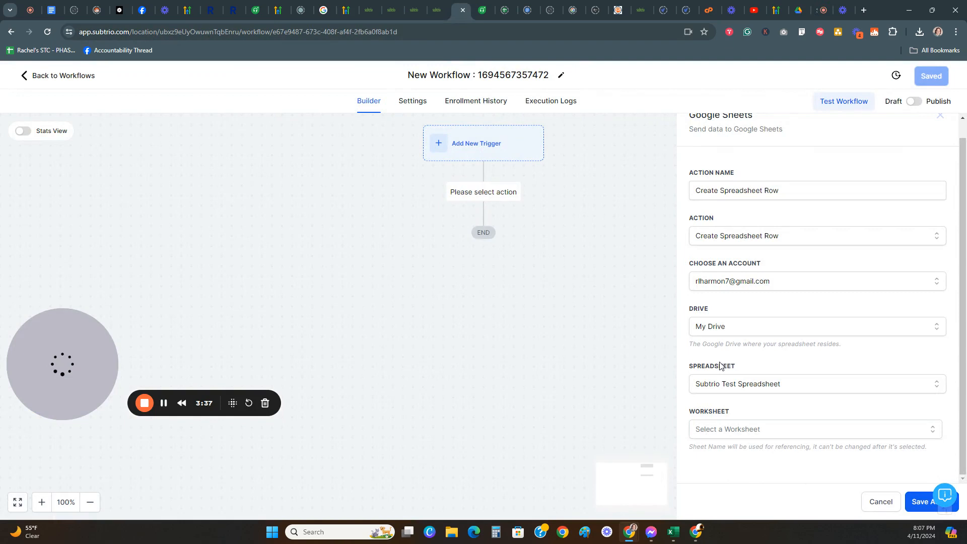
left_click(779, 429)
left_click(716, 475)
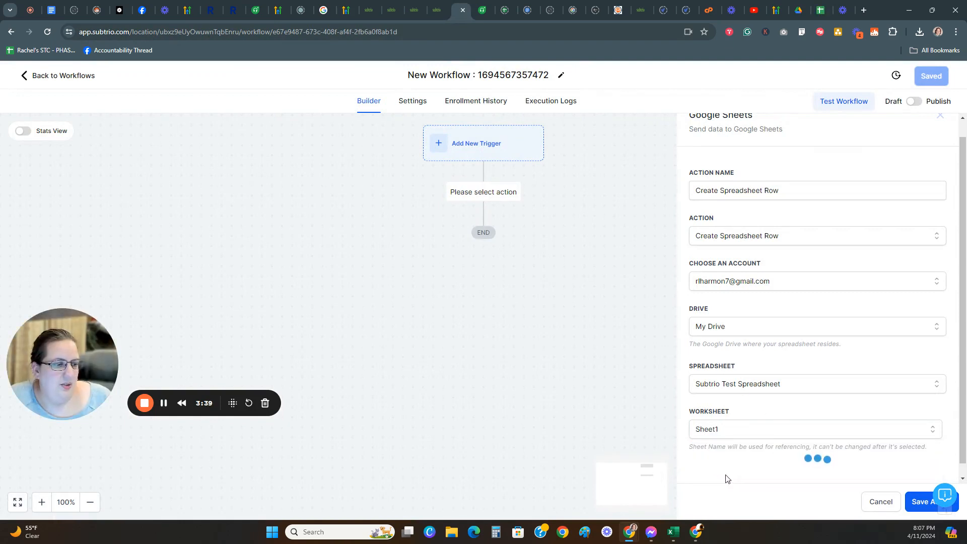
Review the headers in the Google Sheets spreadsheet and set the Subtrio action's starting column to First Name (A)
scroll(746, 460, "down", 2)
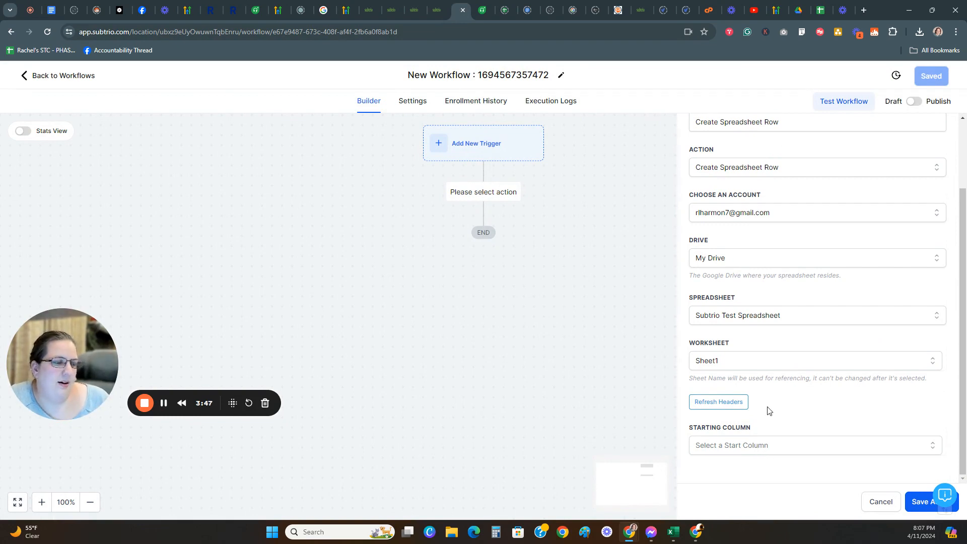
left_click(820, 10)
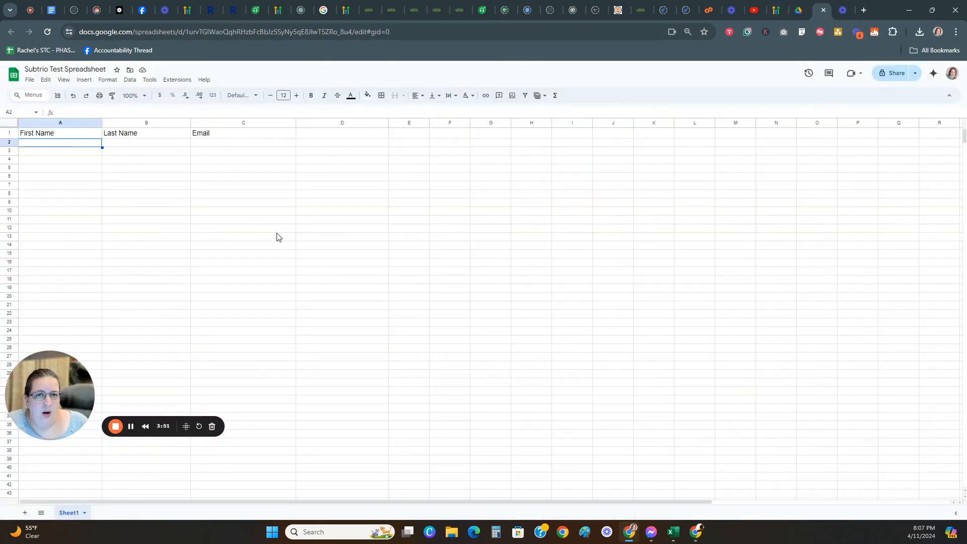
left_click(458, 10)
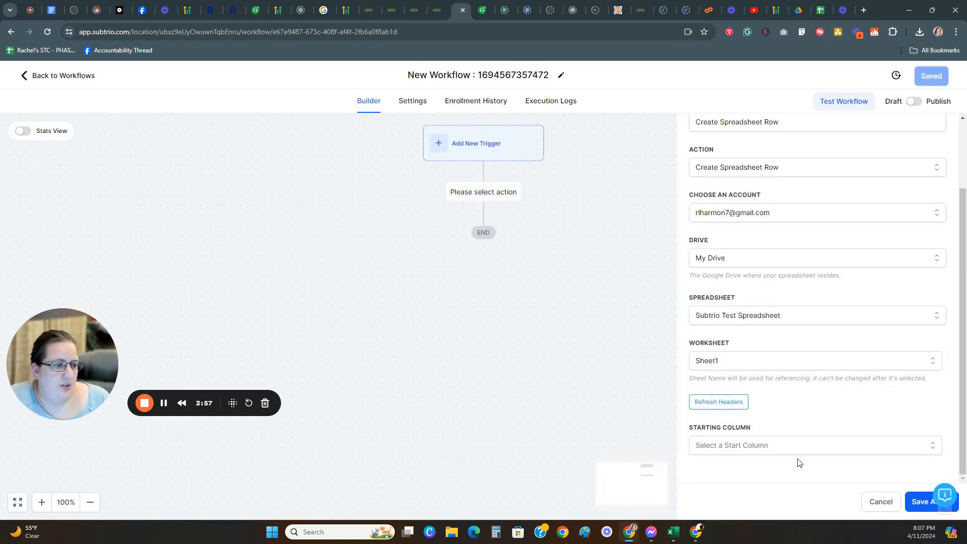
left_click(795, 445)
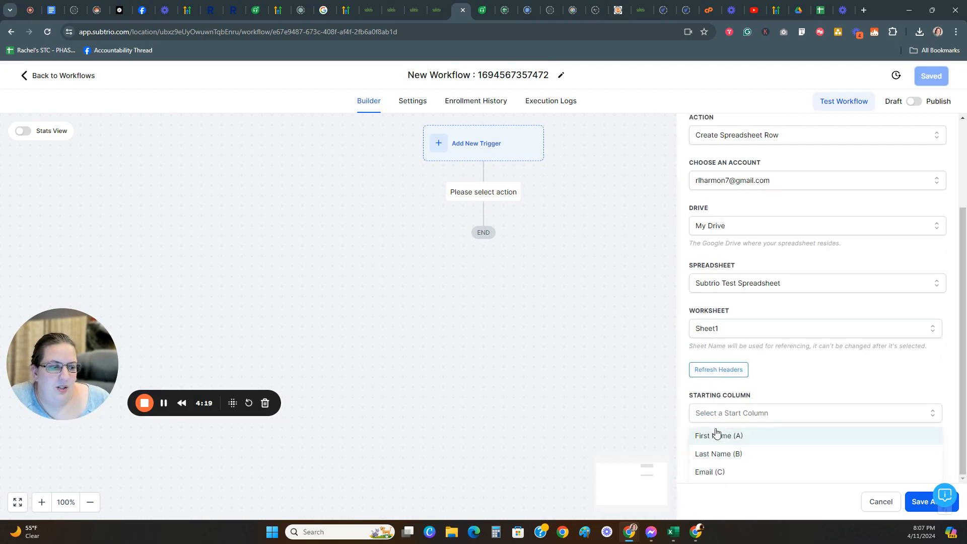
left_click(817, 10)
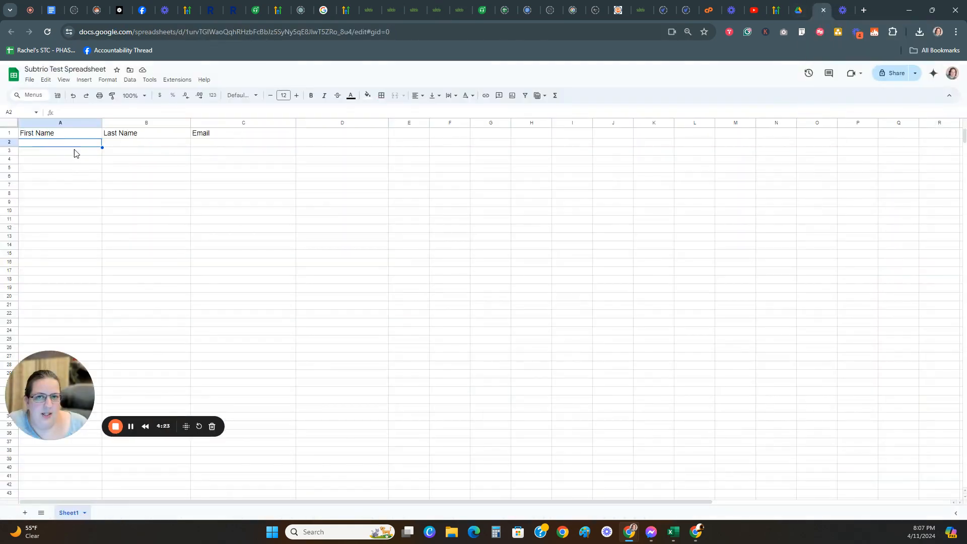
left_click(457, 11)
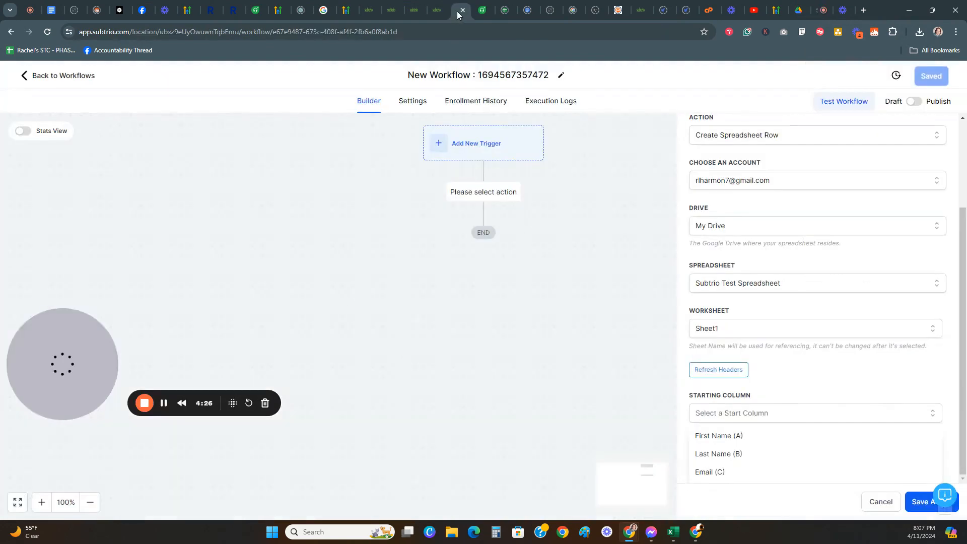
left_click(734, 440)
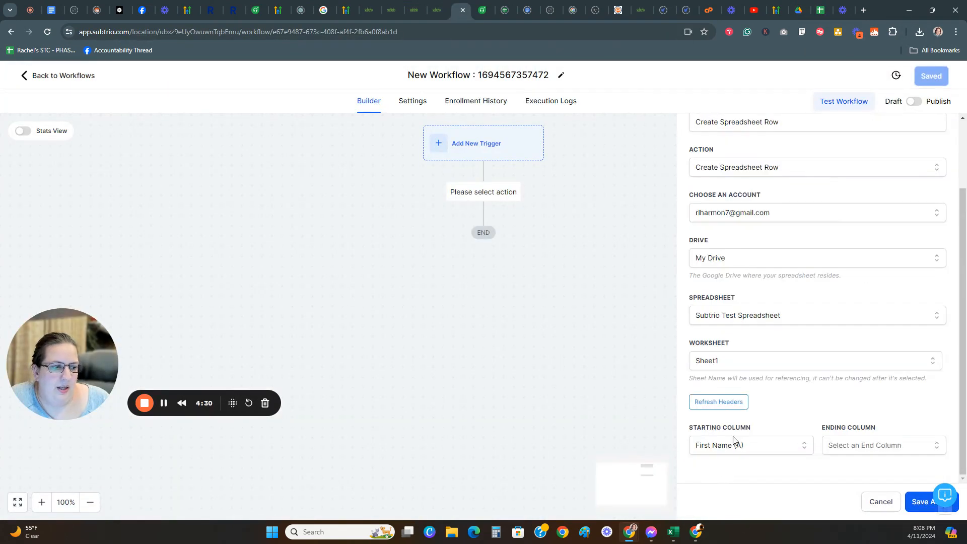
Set the ending column of the Google Sheets action to Email (C)
left_click(853, 448)
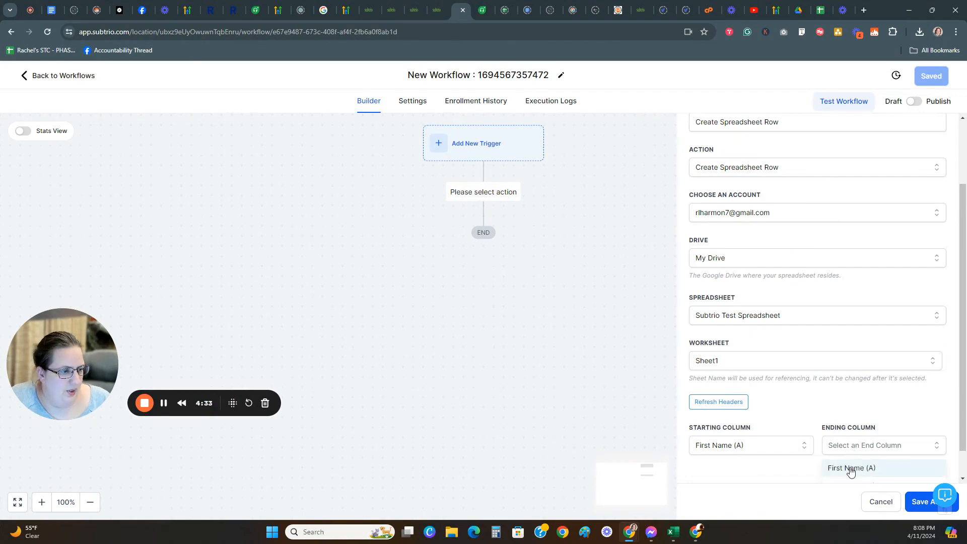
scroll(848, 458, "down", 1)
left_click(854, 473)
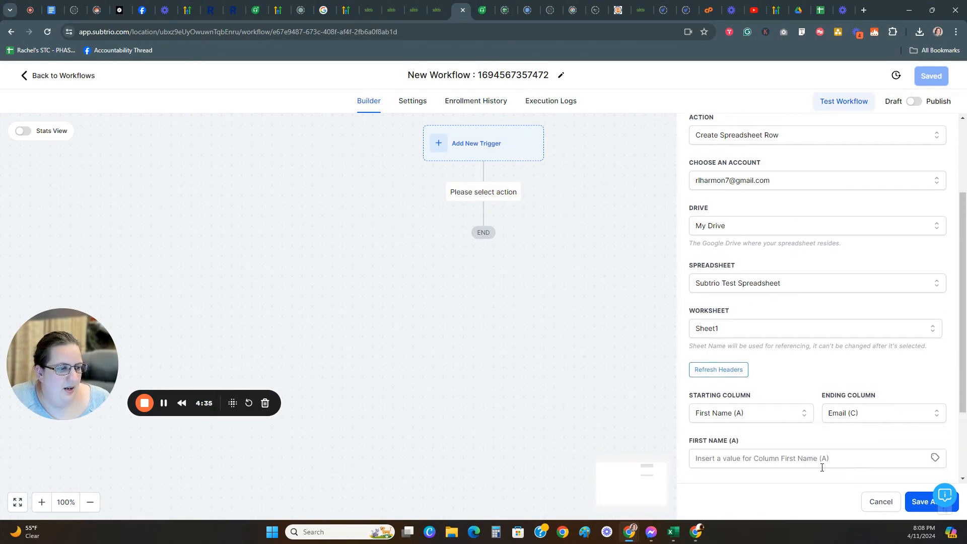
scroll(796, 469, "down", 3)
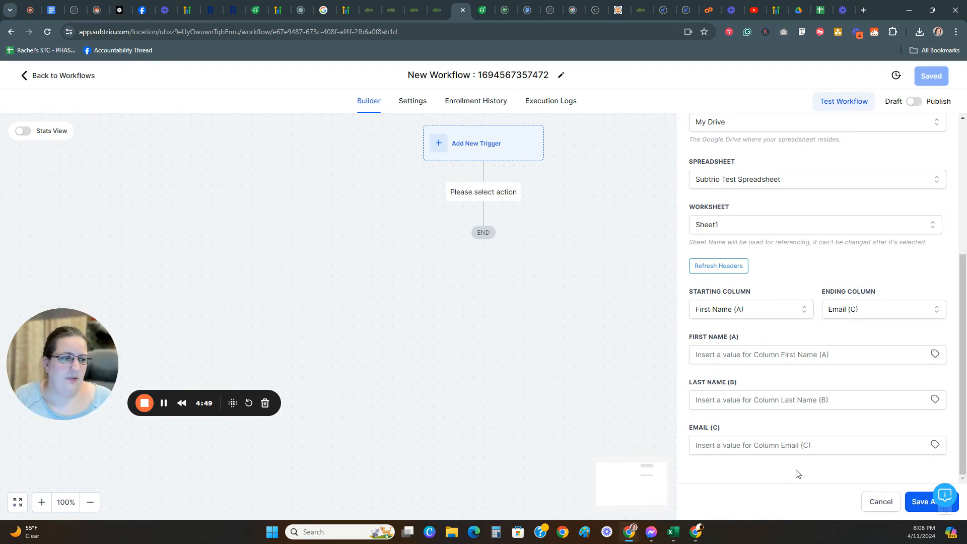
left_click(763, 317)
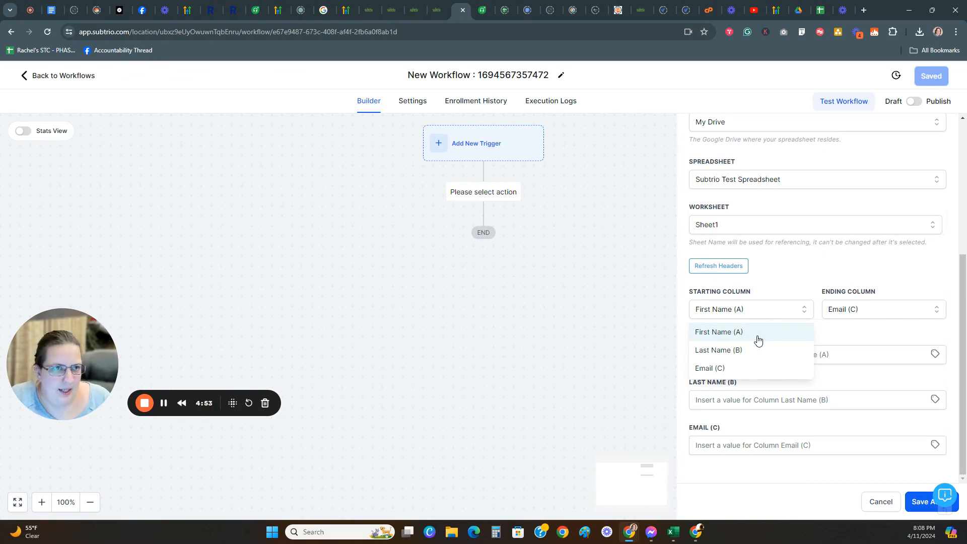
left_click(794, 282)
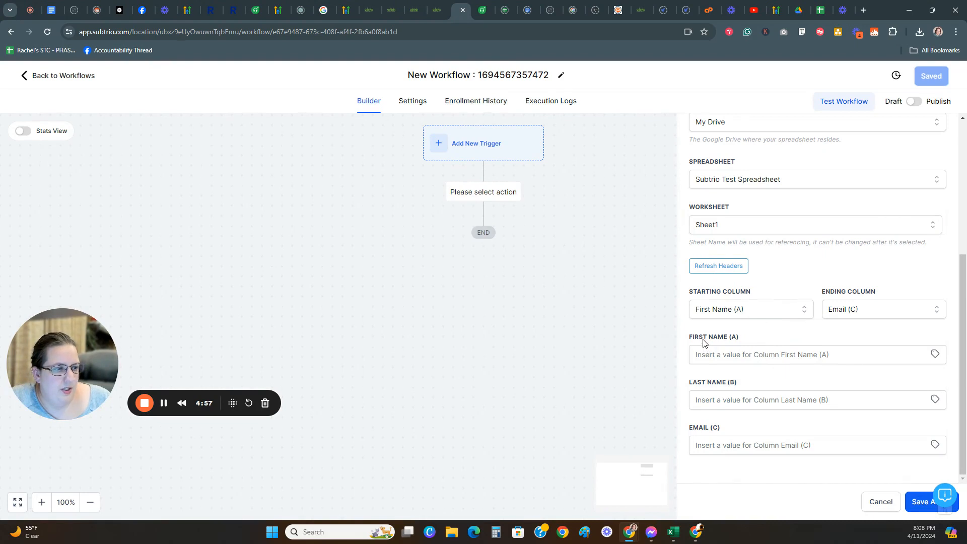
left_click_drag(692, 339, 718, 343)
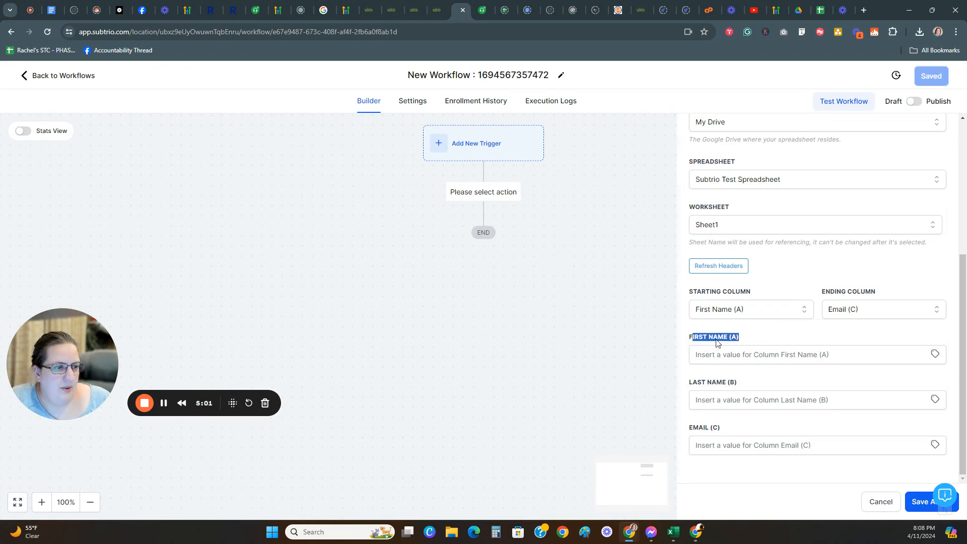
Fill the First Name (A) column value with the contact's First Name custom value
left_click(934, 356)
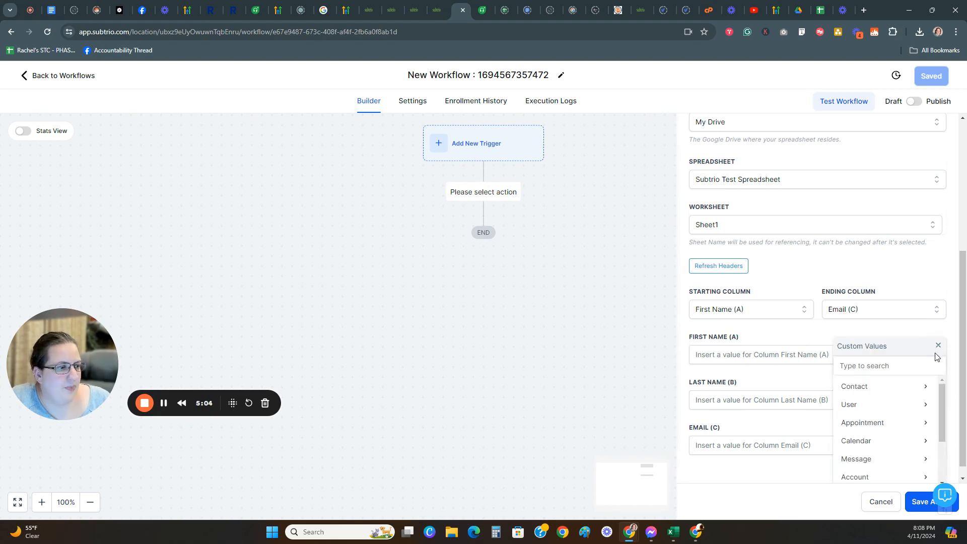
left_click(880, 391)
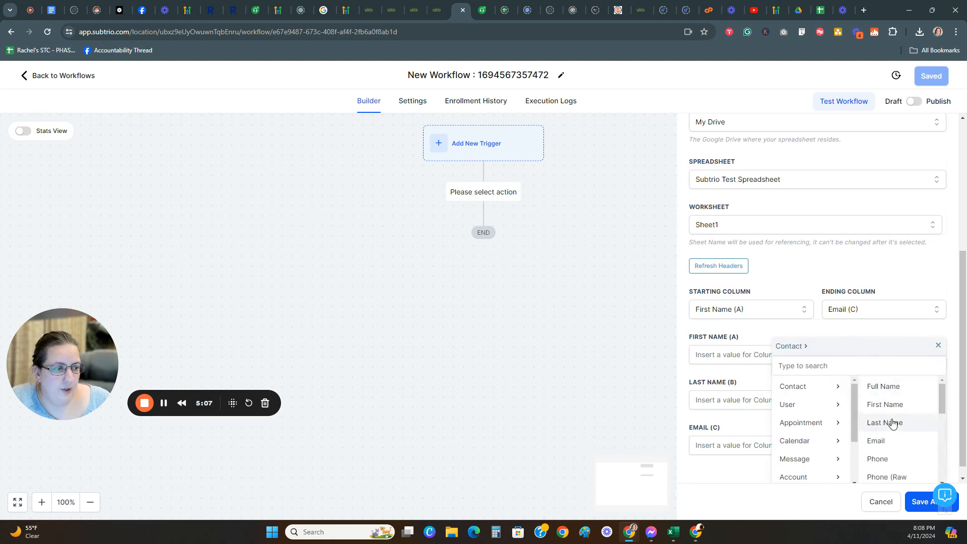
left_click(885, 403)
left_click(851, 385)
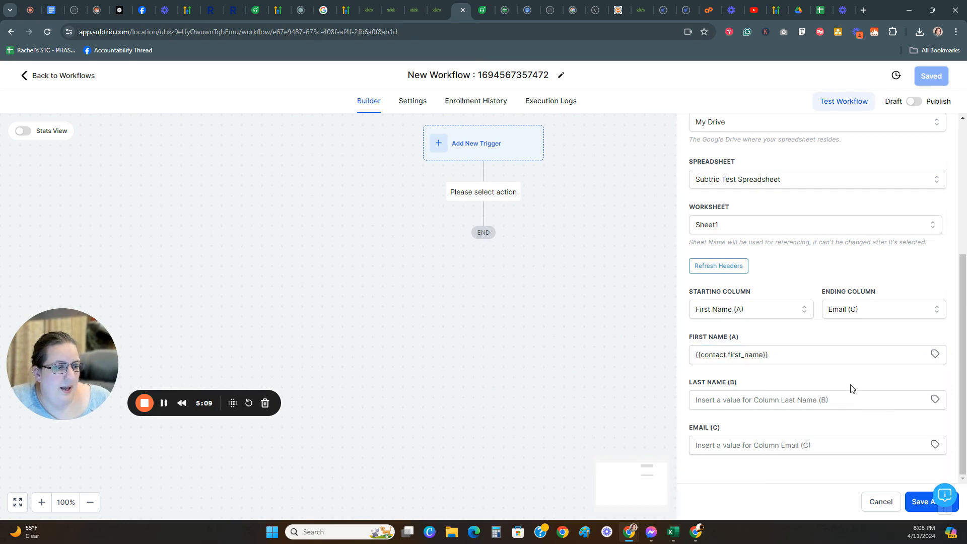
Fill the Last Name (B) column value with the contact's Last Name custom value
left_click(935, 400)
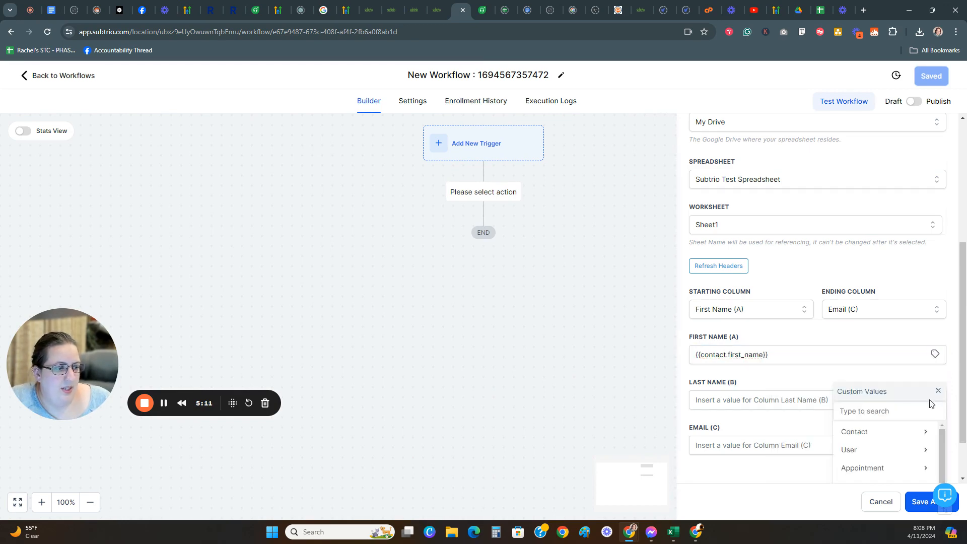
left_click(880, 433)
left_click(885, 468)
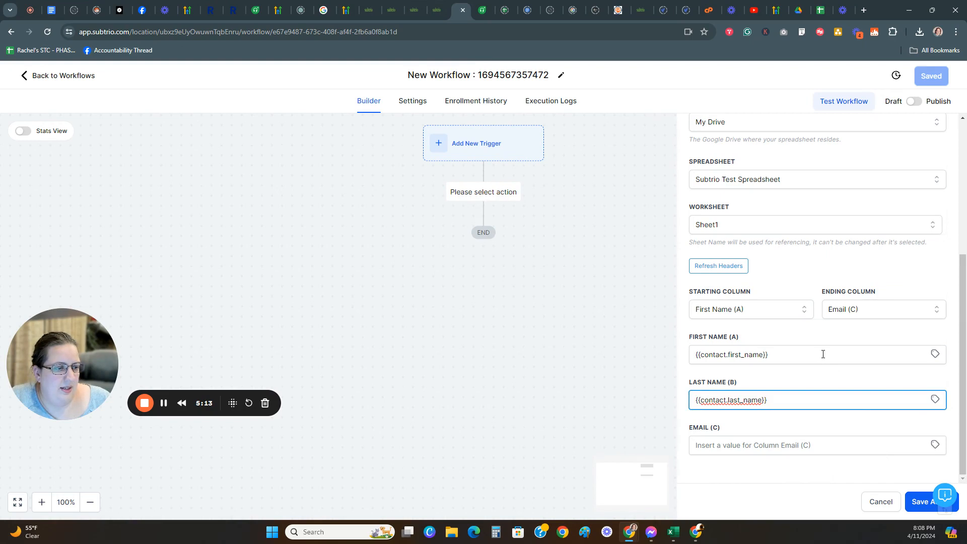
Fill the Email (C) column value with the contact's Email custom value
left_click(935, 446)
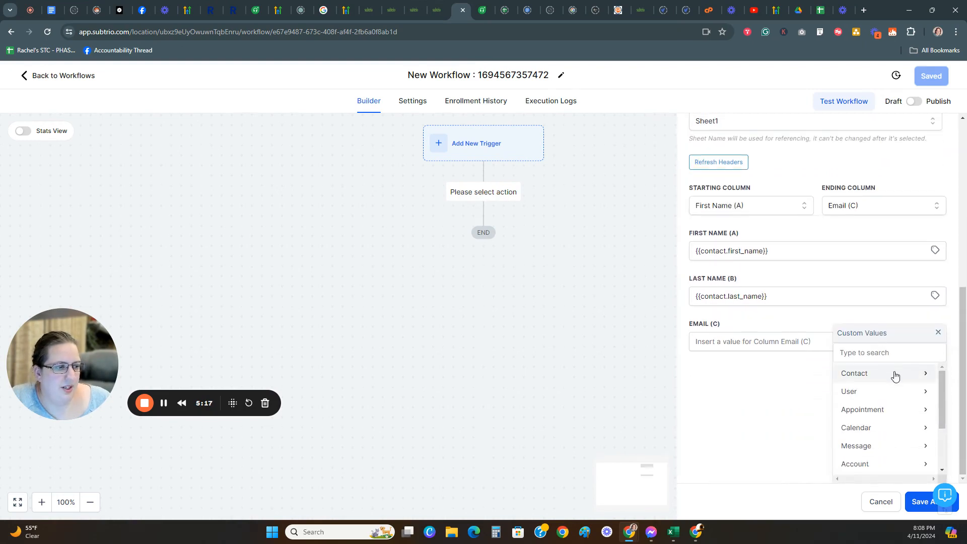
left_click(895, 375)
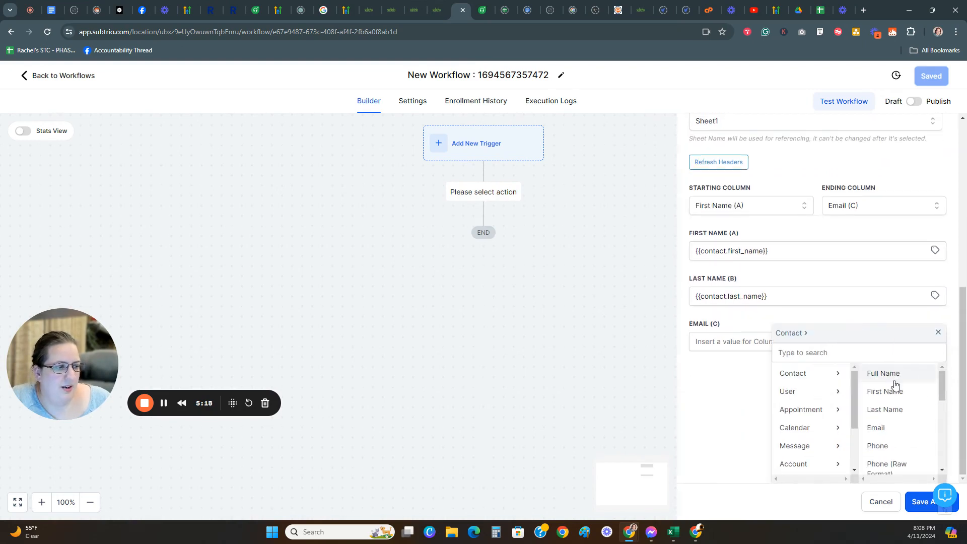
left_click(899, 431)
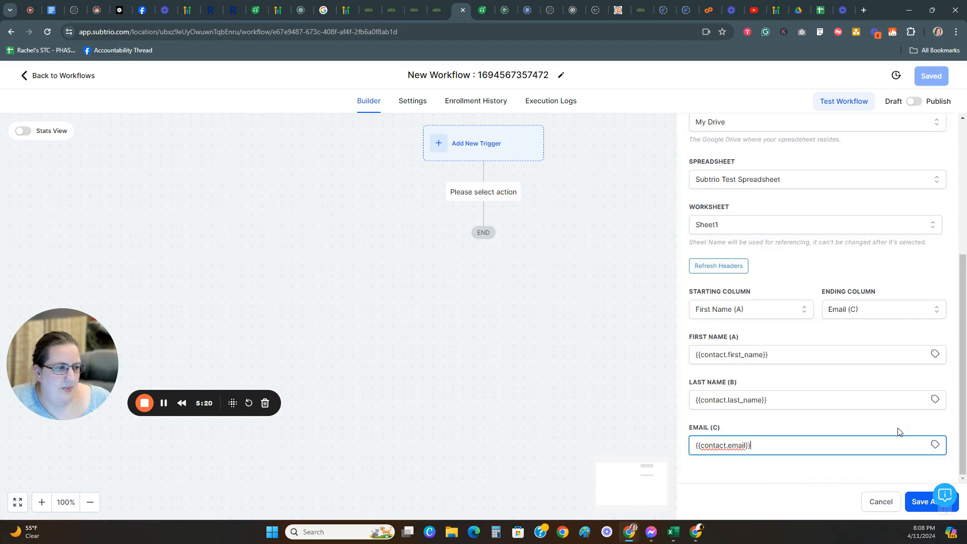
Examine the custom value categories and contact fields available for the Email (C) column, and close the list without choosing one
left_click(935, 445)
scroll(846, 382, "down", 2)
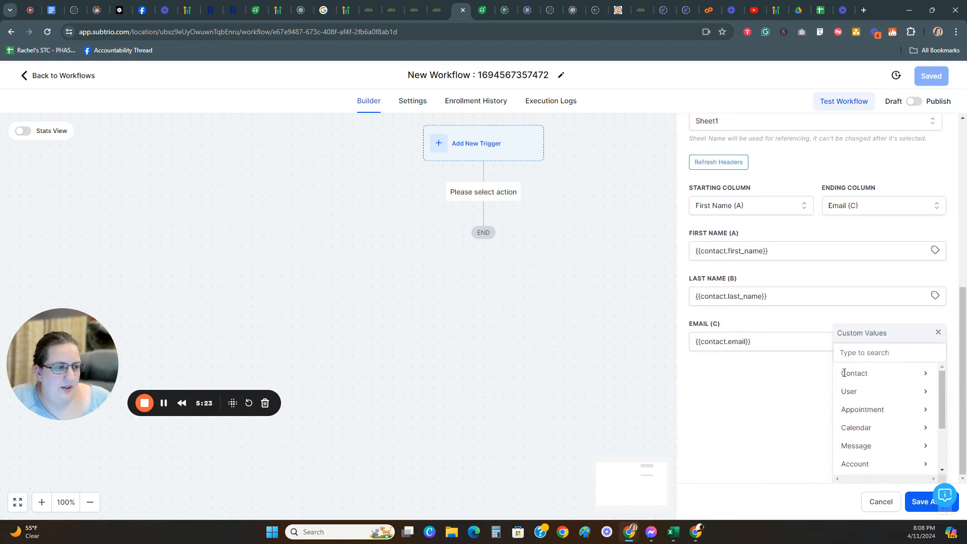
scroll(865, 458, "down", 2)
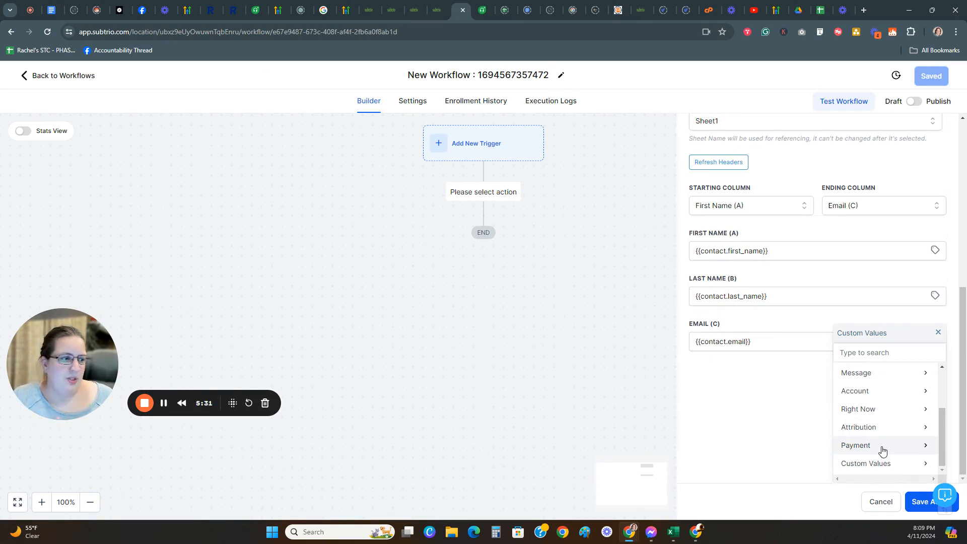
scroll(882, 449, "up", 3)
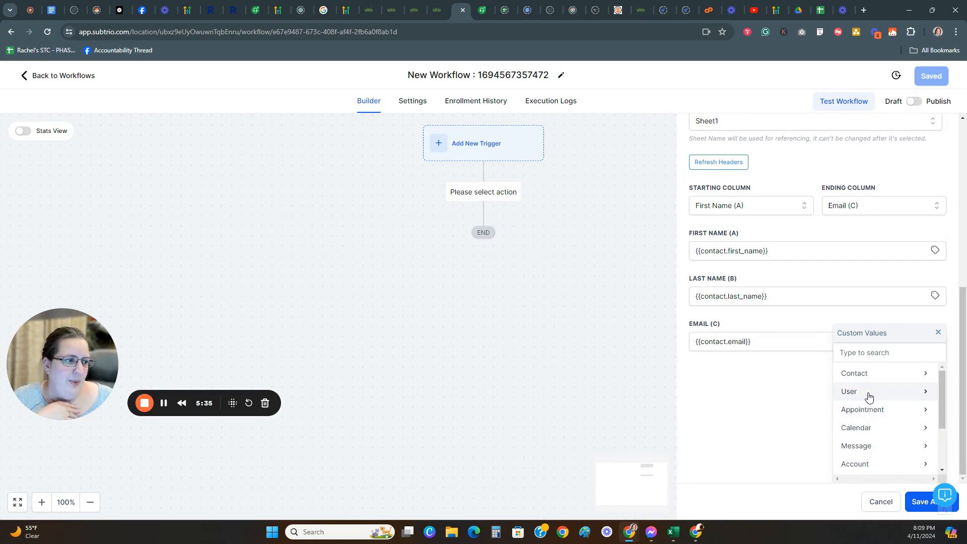
scroll(868, 391, "up", 2)
scroll(876, 399, "down", 2)
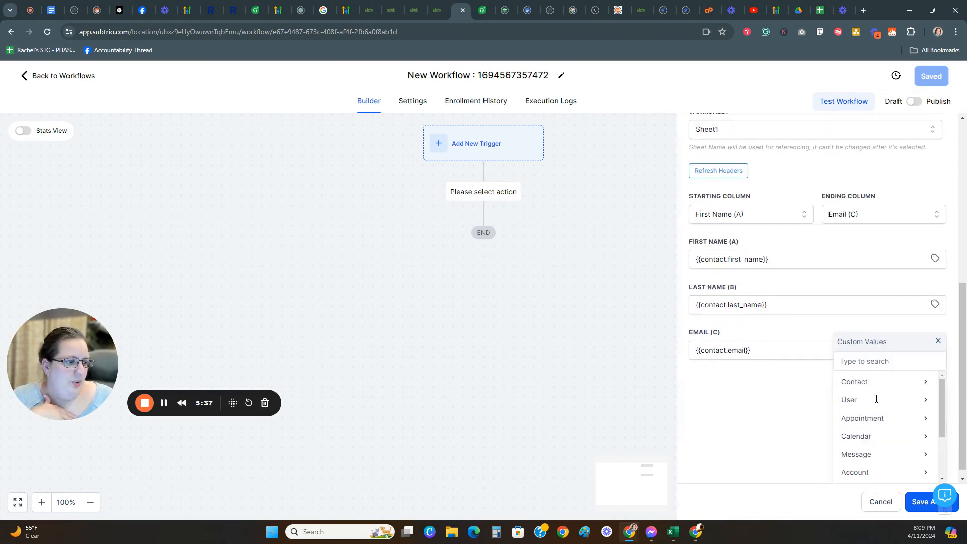
left_click(874, 373)
scroll(896, 421, "down", 5)
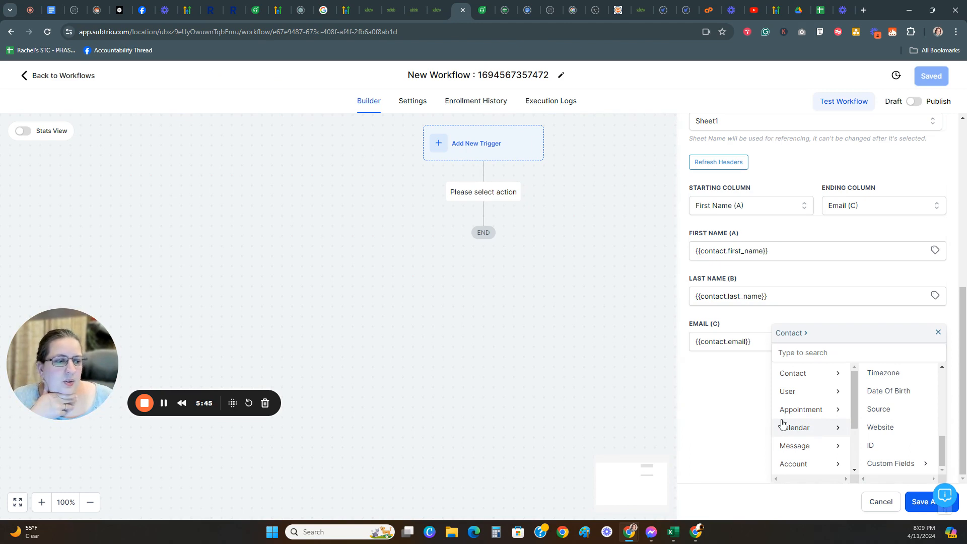
left_click(937, 332)
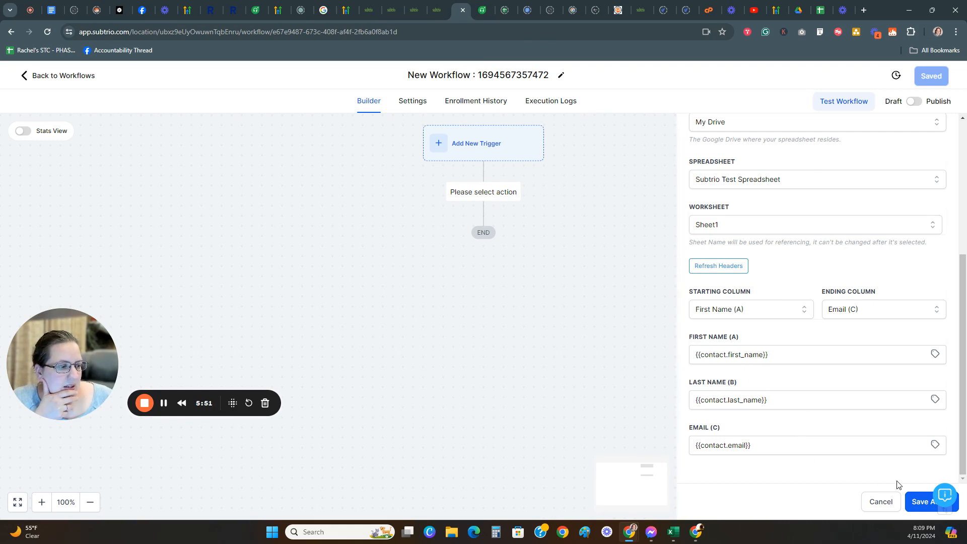
Save the configured Create Spreadsheet Row action into the new workflow
left_click(915, 505)
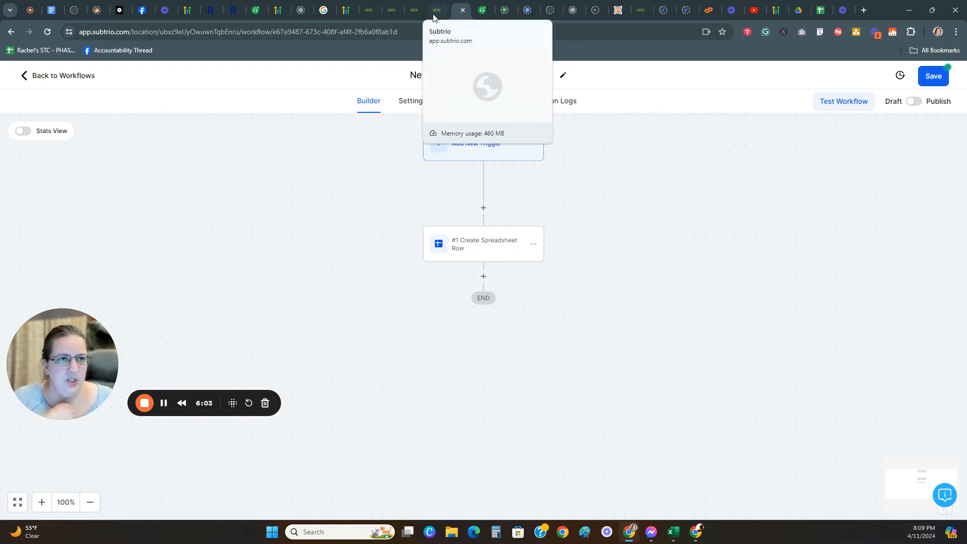
left_click(163, 404)
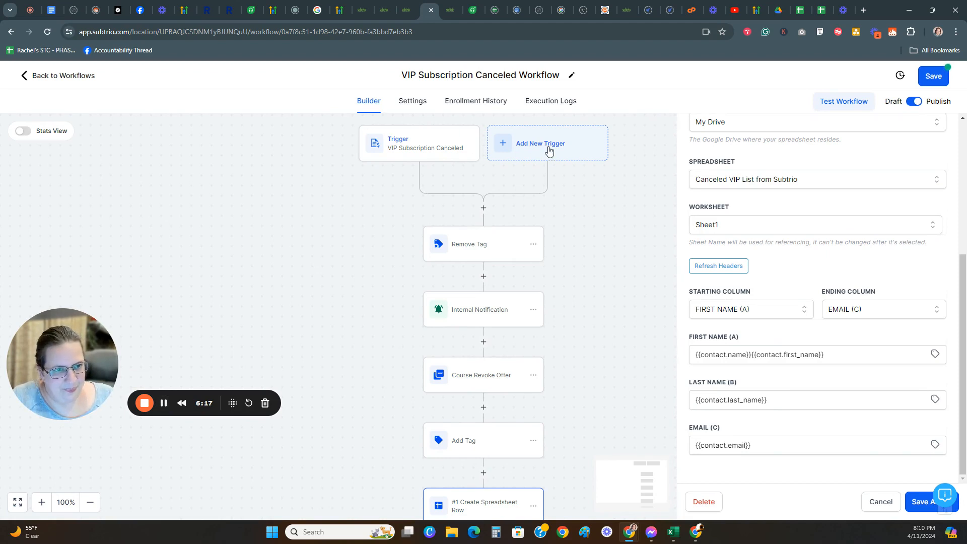
Compare the VIP Subscription Canceled Workflow's spreadsheet row action with the rows in the Canceled VIP List from Subtrio spreadsheet
scroll(509, 297, "down", 2)
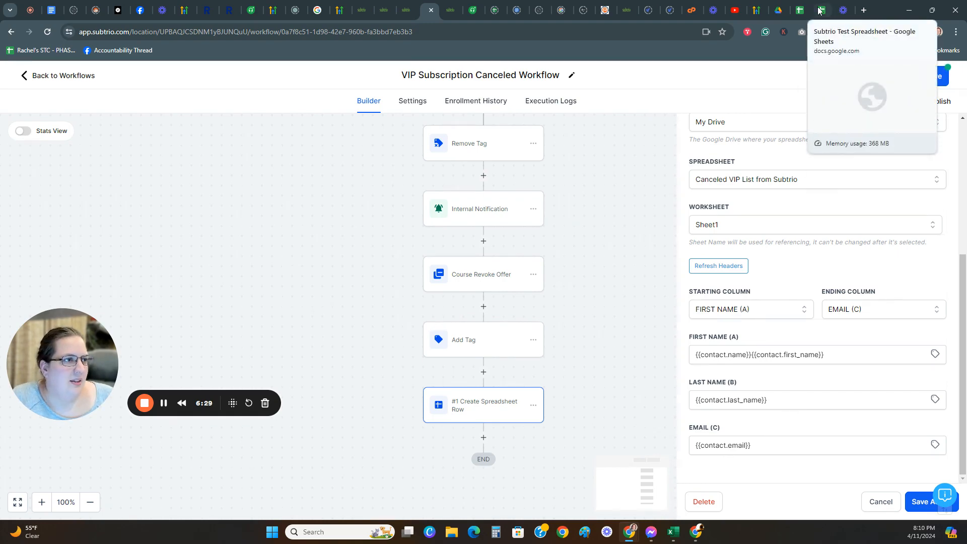
left_click(801, 11)
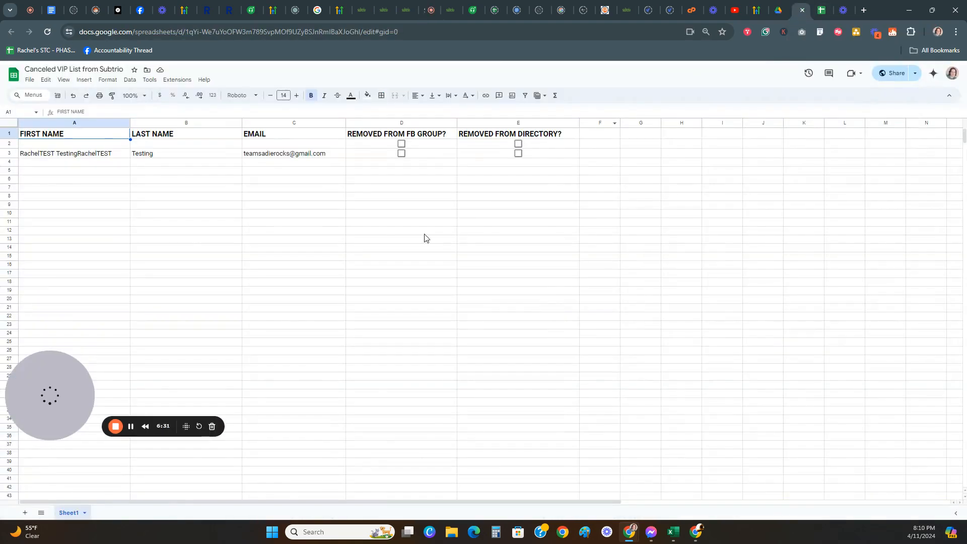
left_click(431, 10)
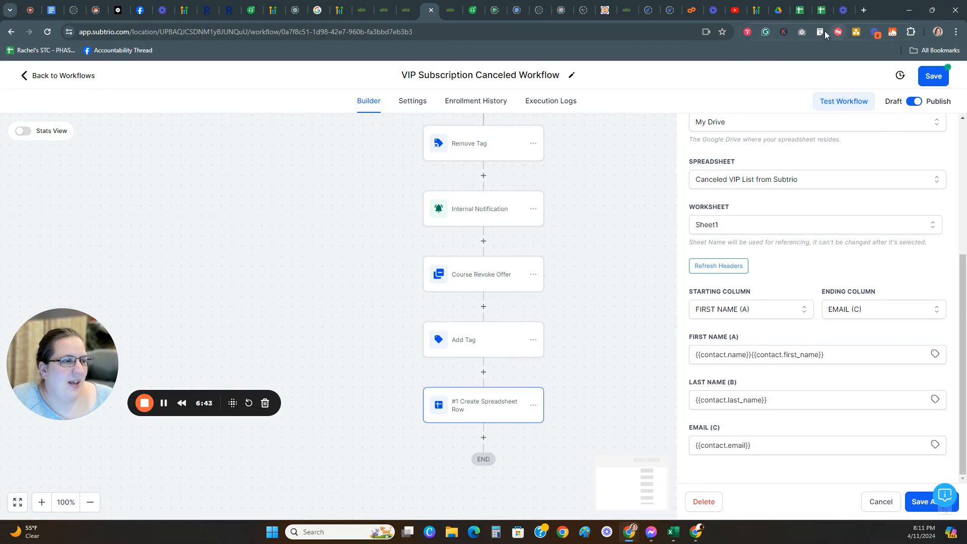
left_click(800, 11)
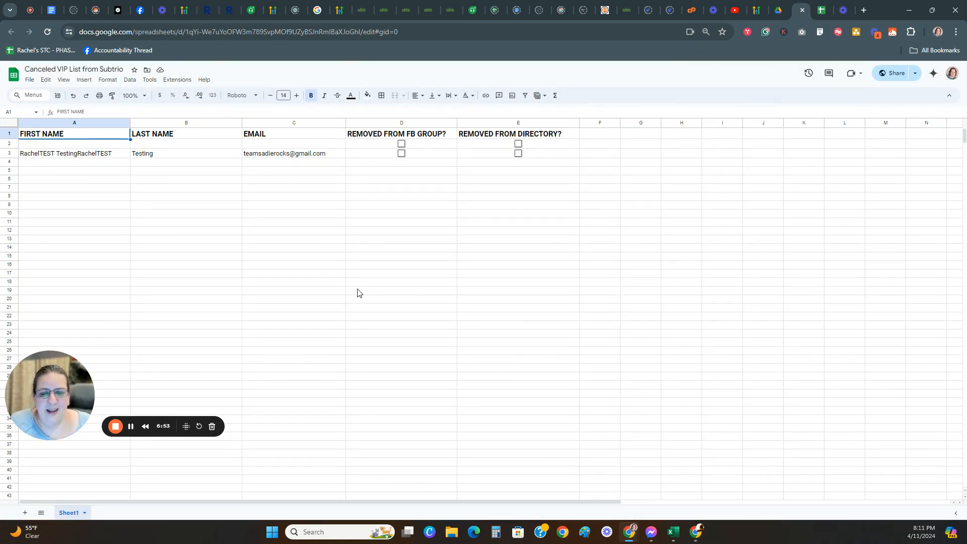
Remove {{contact.name}} from the First Name (A) value in the VIP Subscription Canceled Workflow, keeping only {{contact.first_name}}, and save the action
left_click(434, 14)
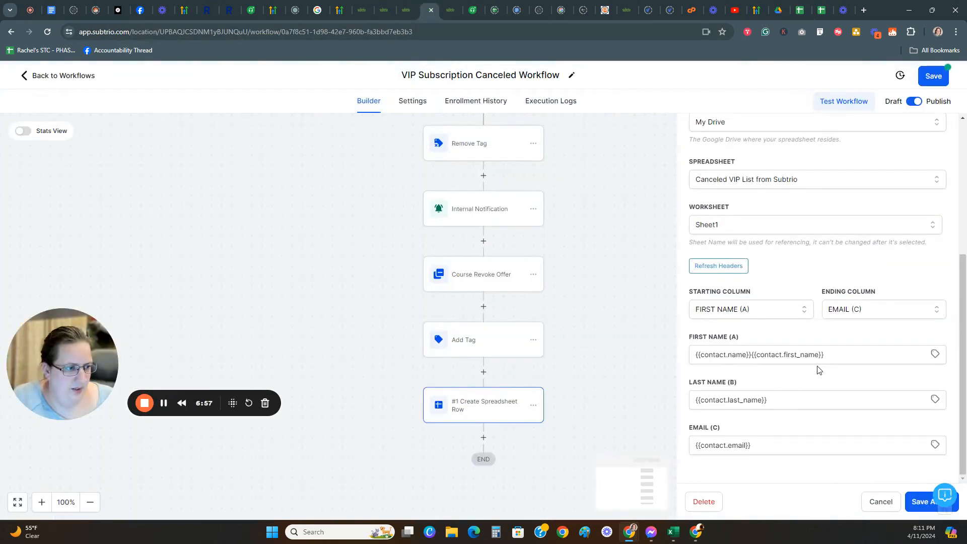
left_click(751, 355)
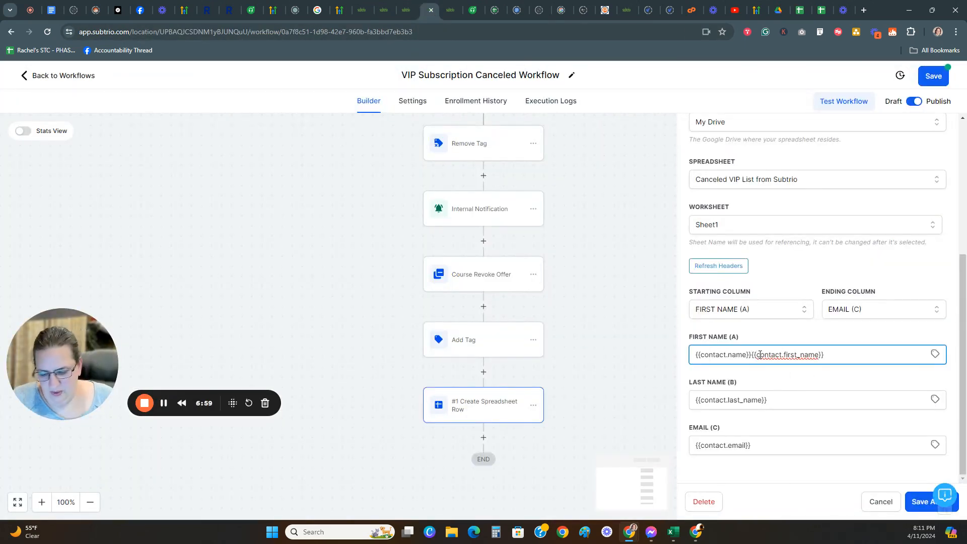
key("BackSpace")
key("BackSpace")
key("BackSpace")
key("BackSpace")
key("BackSpace")
key("BackSpace")
key("BackSpace")
key("BackSpace")
key("BackSpace")
key("BackSpace")
key("BackSpace")
key("BackSpace")
key("BackSpace")
key("BackSpace")
key("BackSpace")
key("BackSpace")
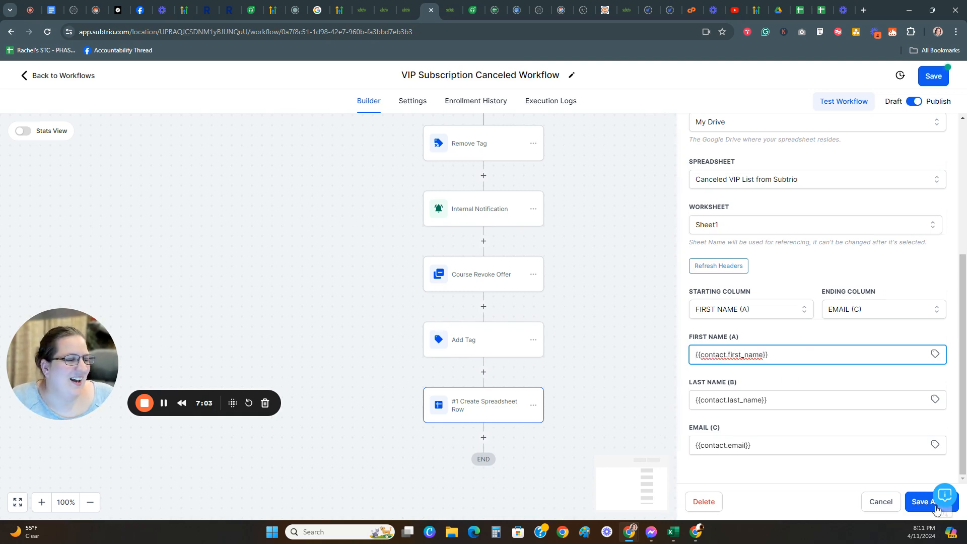
left_click(919, 503)
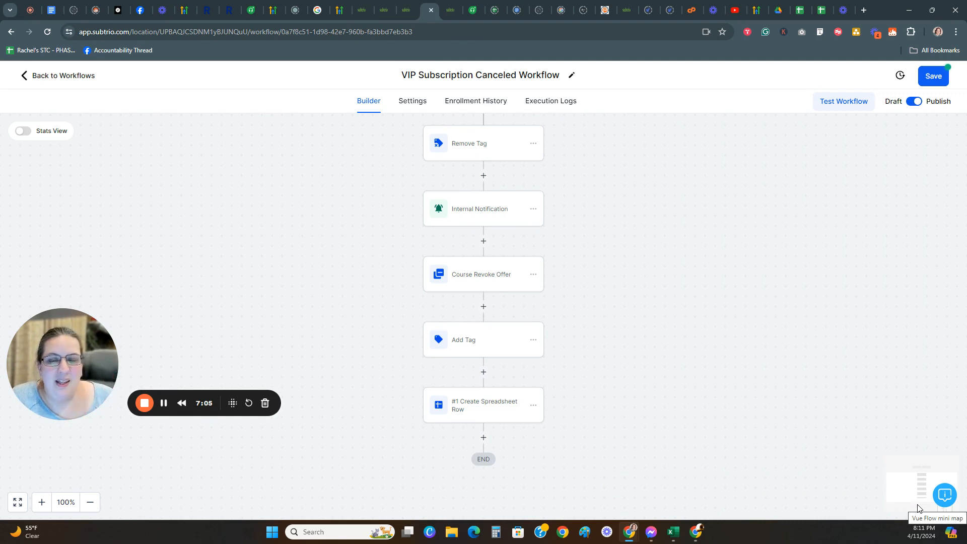